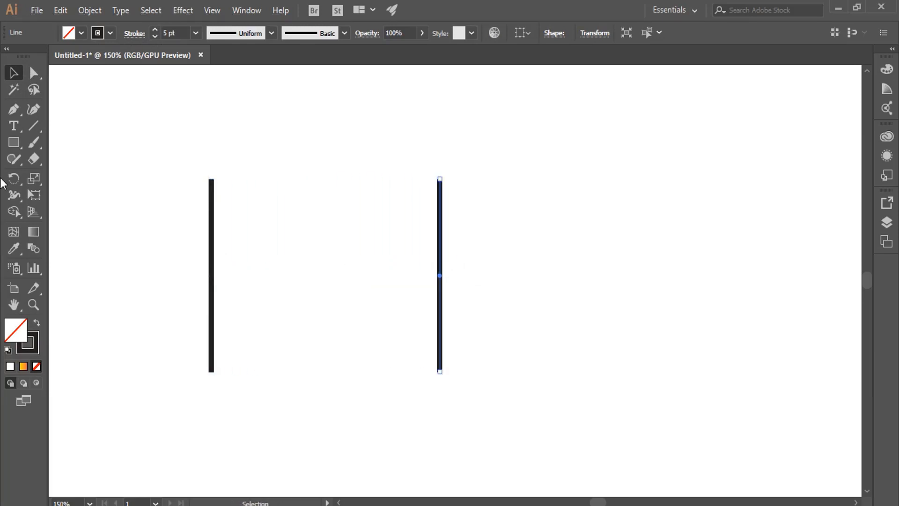
Set the stroke weight of the second vertical line to 16 pt.
left_click(155, 29)
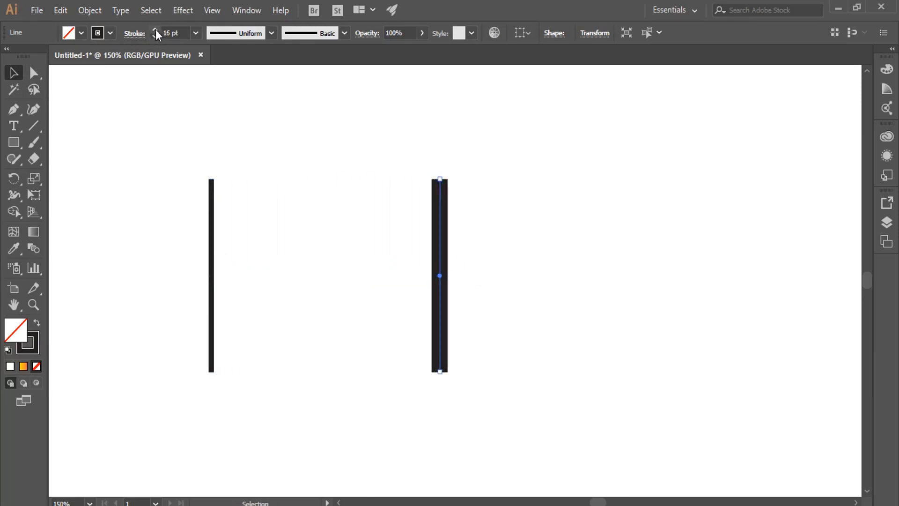
left_click(566, 137)
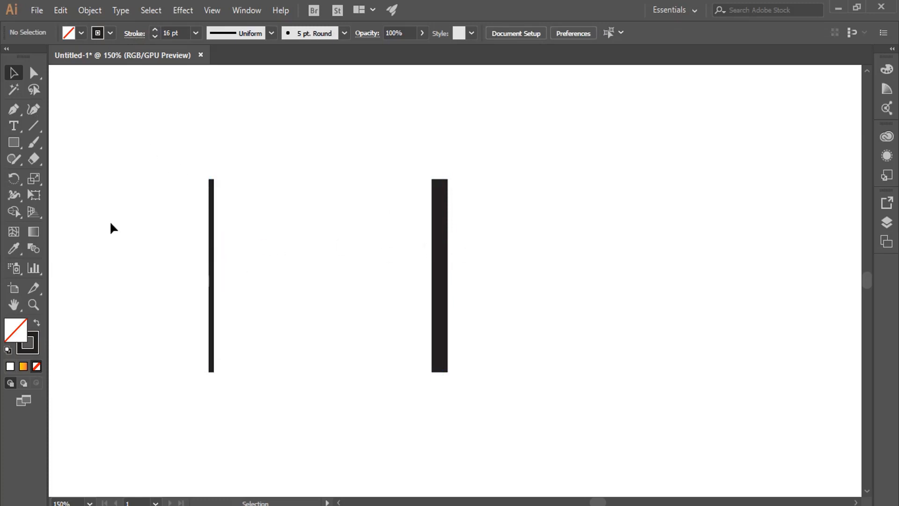
left_click_drag(108, 116, 626, 408)
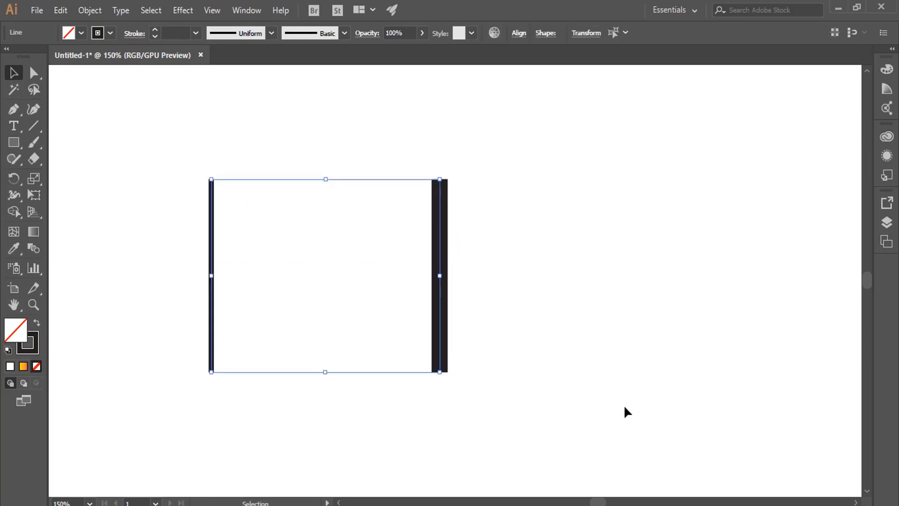
left_click(180, 300)
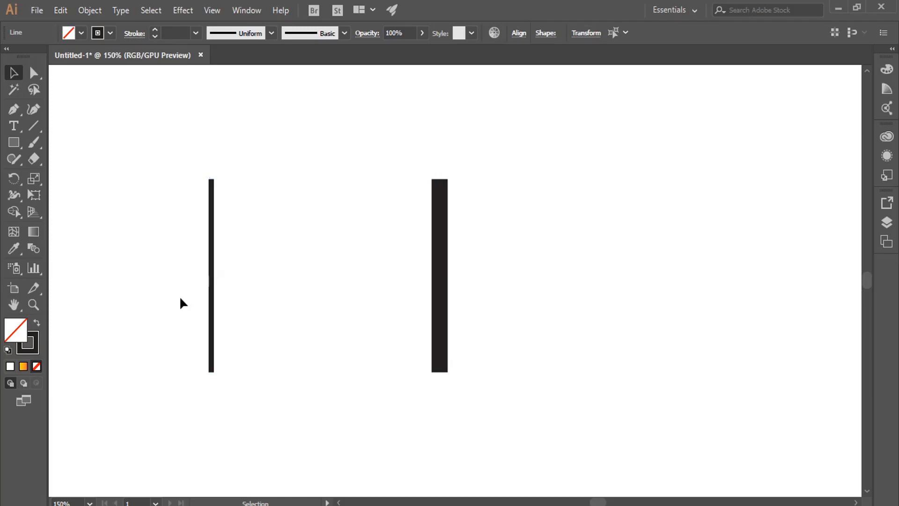
Blend the thin vertical line into the thick vertical line with the Blend tool.
left_click(34, 249)
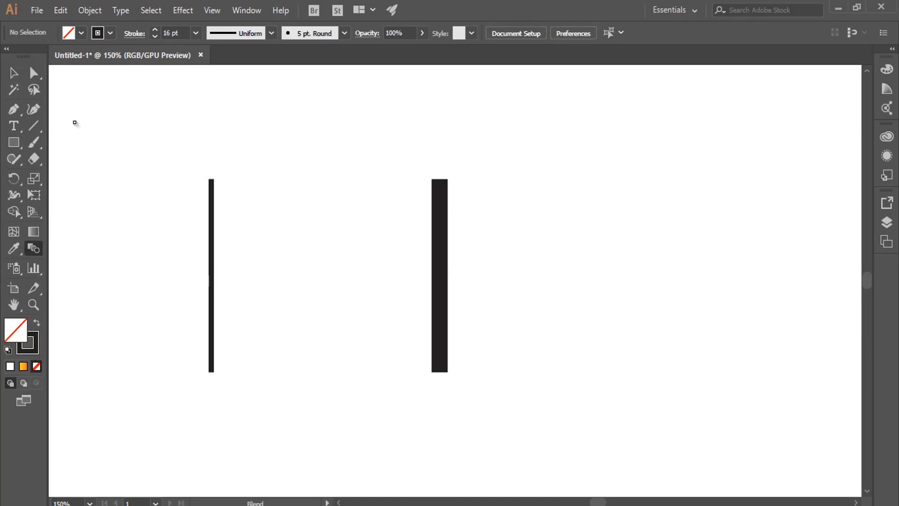
left_click(17, 74)
left_click_drag(131, 125, 660, 464)
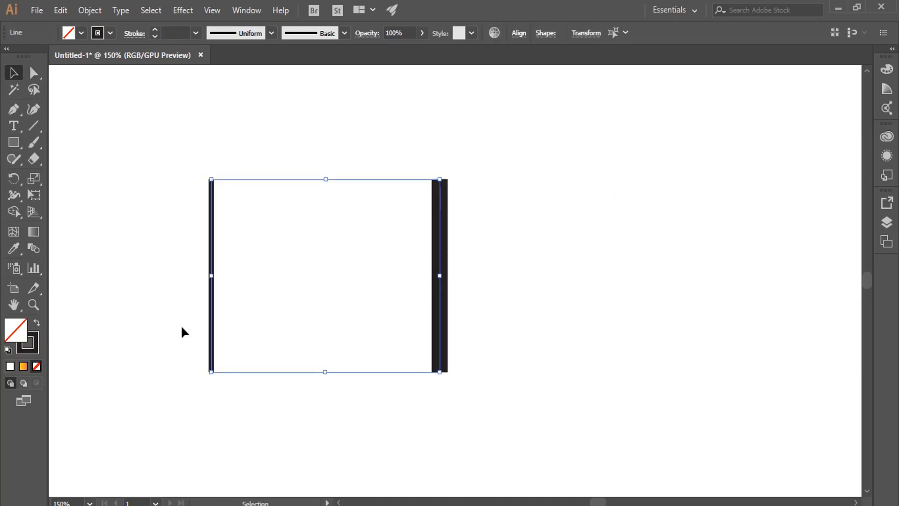
left_click(36, 248)
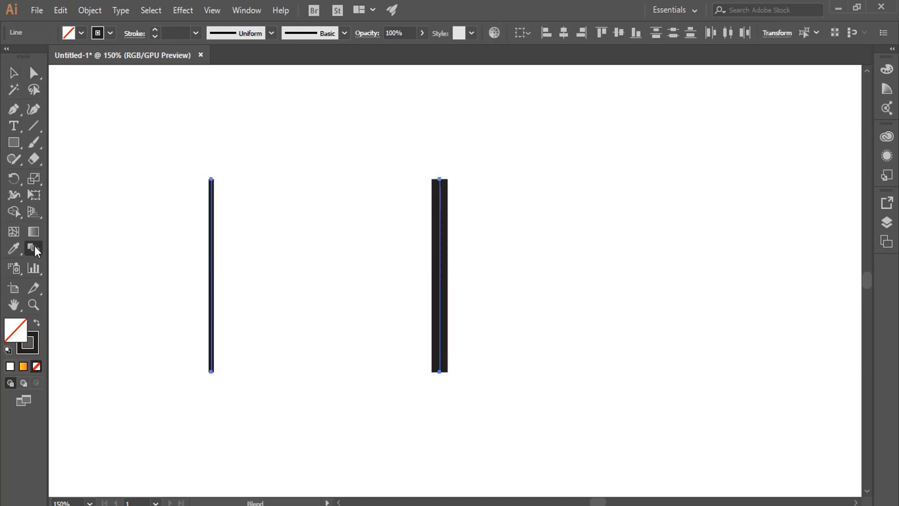
left_click(211, 258)
left_click(440, 182)
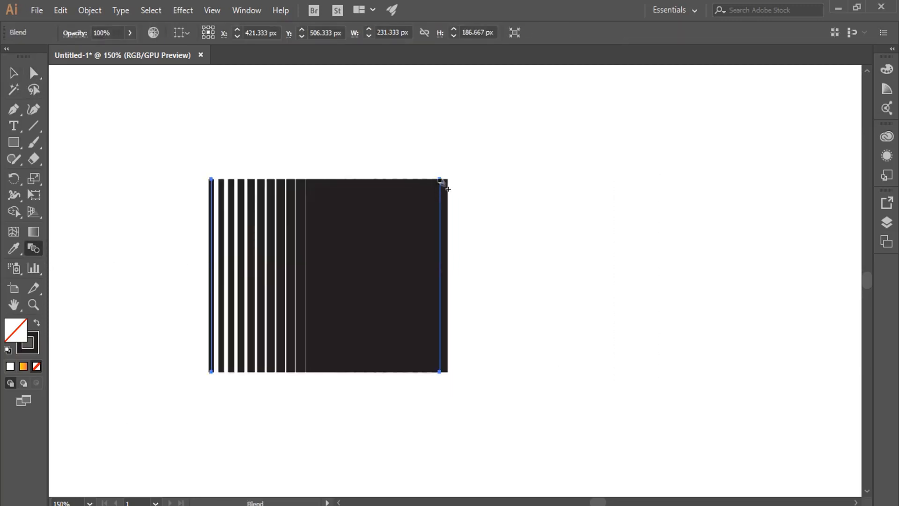
left_click(13, 72)
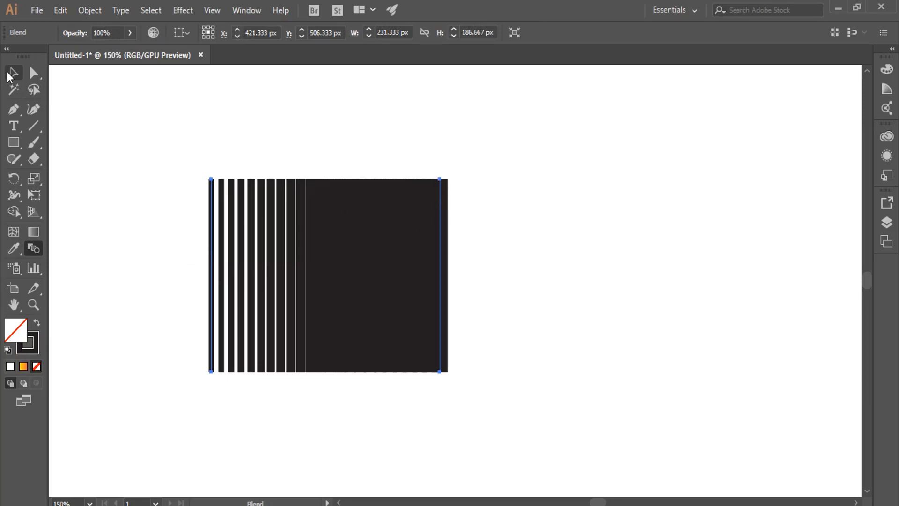
left_click(151, 138)
left_click(355, 231)
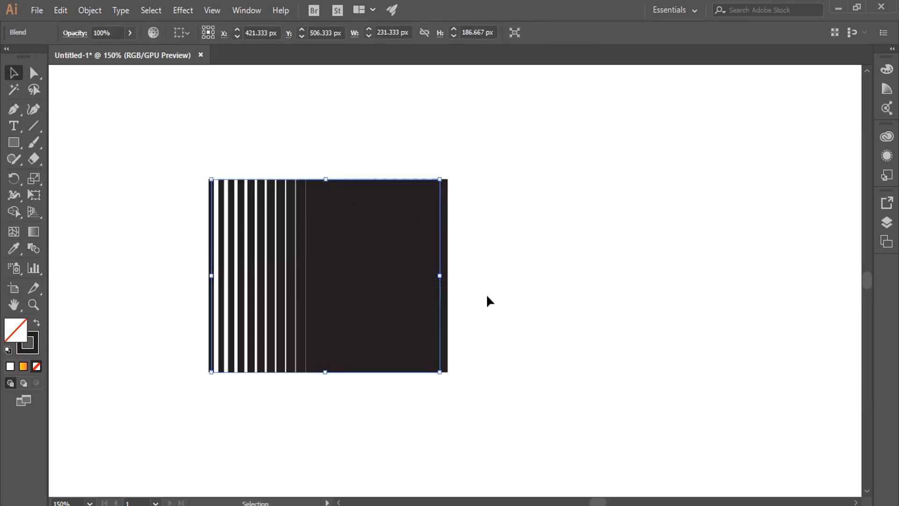
left_click(459, 160)
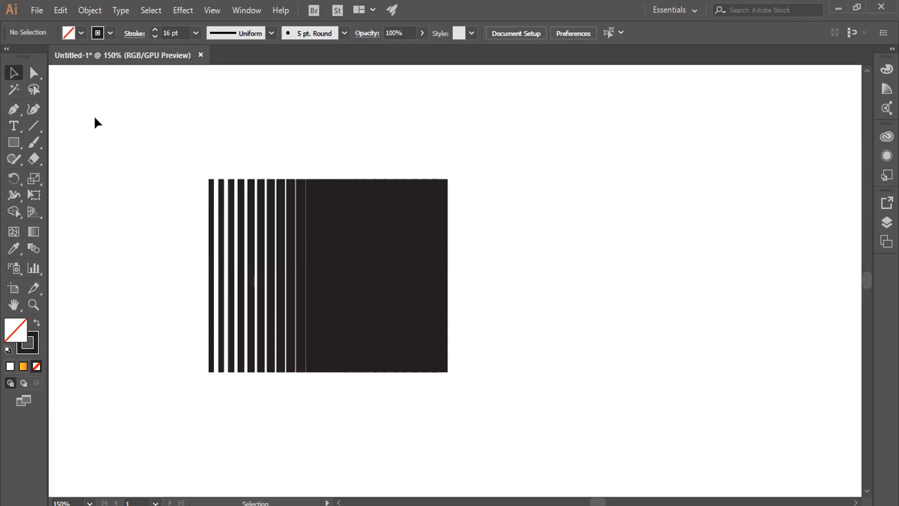
Recolor only the thick end line of the blend with a red FF0049 stroke.
left_click(29, 74)
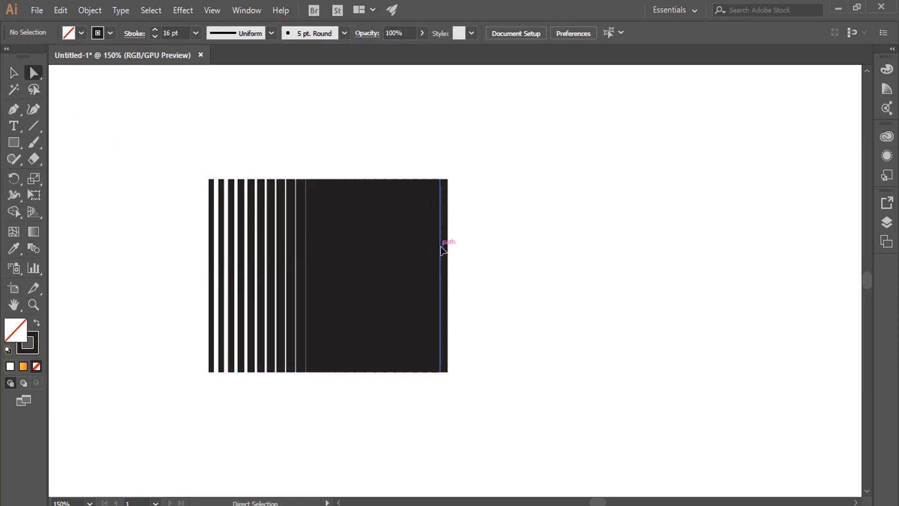
left_click(441, 242)
left_click_drag(480, 151, 438, 392)
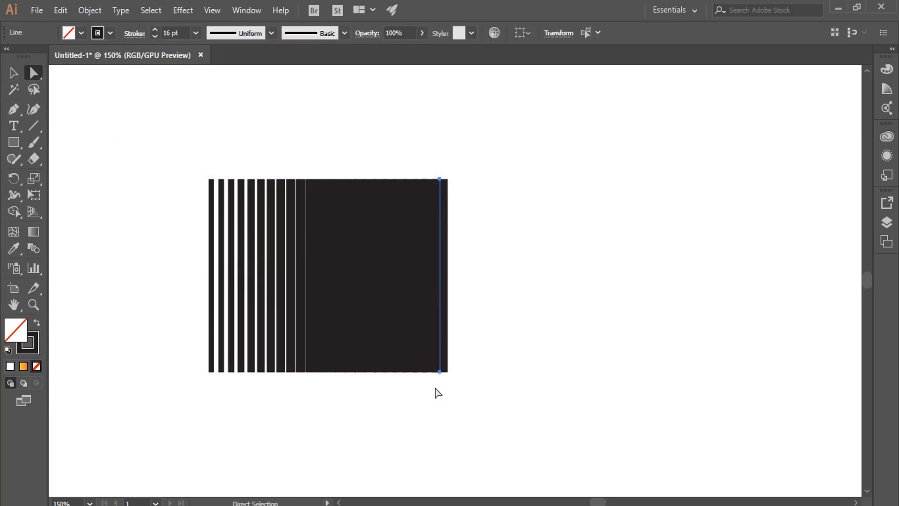
double_click(15, 334)
left_click(776, 148)
double_click(38, 345)
left_click_drag(573, 161, 639, 117)
left_click(764, 125)
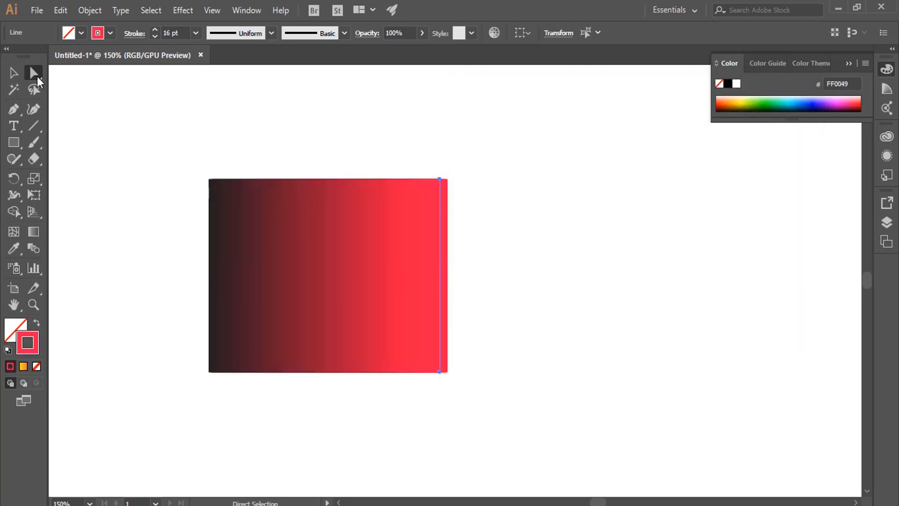
left_click(13, 74)
left_click(210, 138)
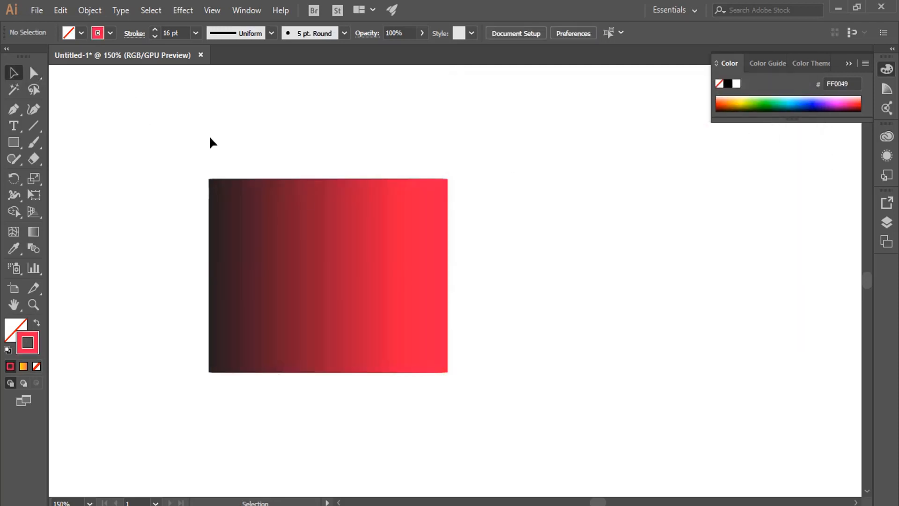
Delete the whole black-to-red line blend from the artboard.
left_click_drag(164, 147, 506, 428)
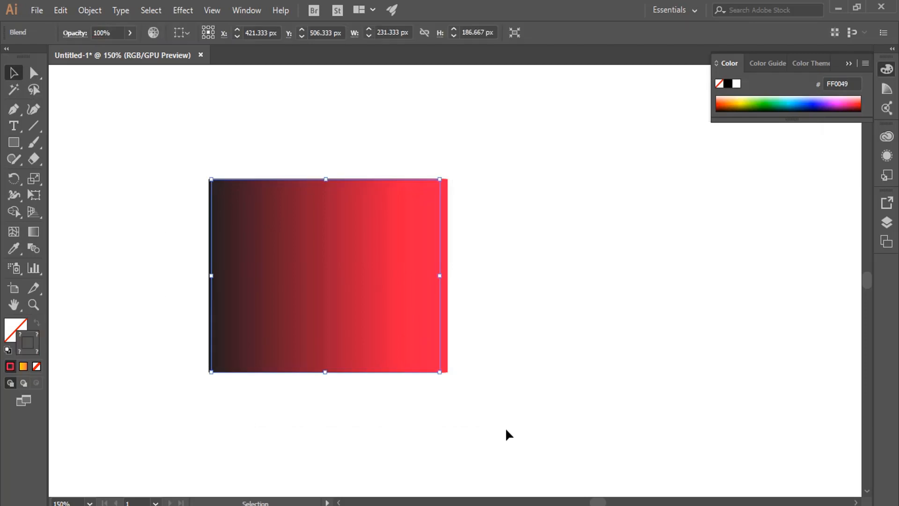
key("Delete")
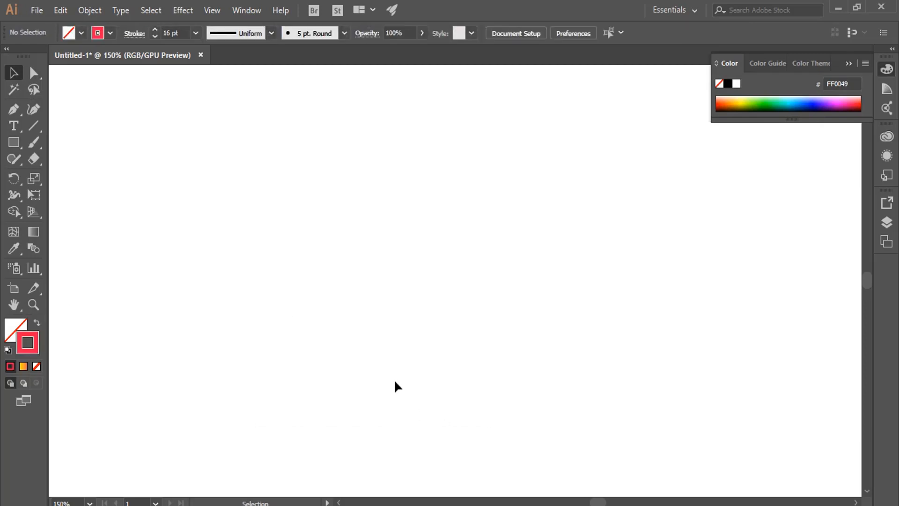
Reset the drawing defaults to no fill and a 1 pt black stroke.
left_click(155, 36)
left_click(155, 37)
left_click(155, 36)
left_click(155, 37)
left_click(7, 349)
left_click(34, 364)
left_click(32, 351)
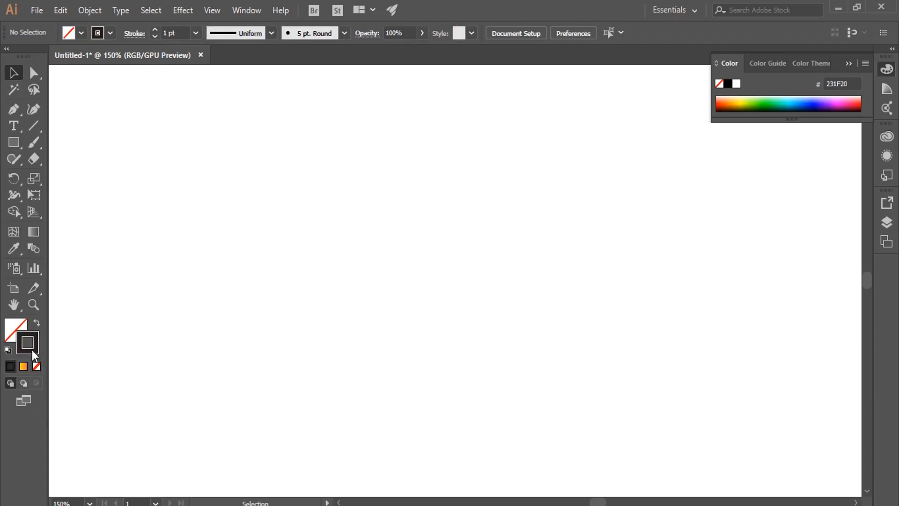
Draw an unfilled square about 198 px wide and add a smaller copy centered inside it.
left_click_drag(15, 145, 100, 142)
left_click_drag(345, 242, 443, 344)
key("v")
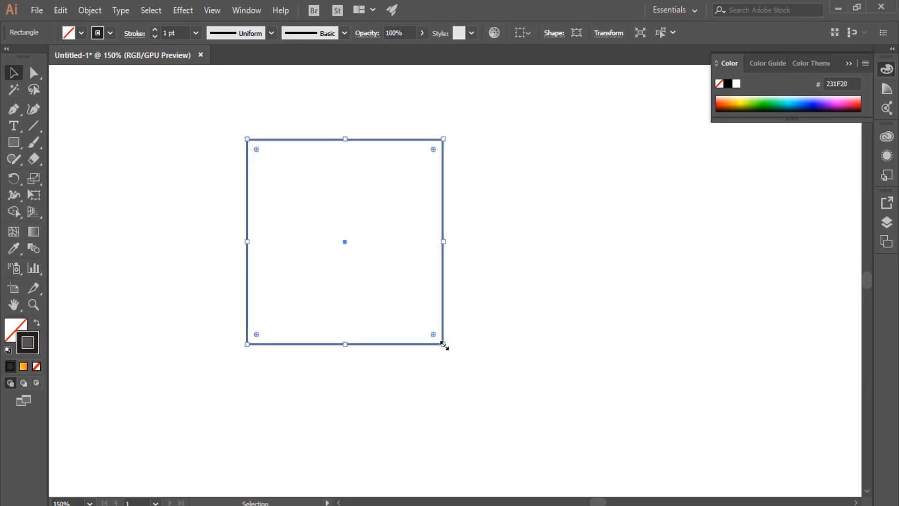
left_click_drag(444, 346, 373, 275)
left_click(465, 263)
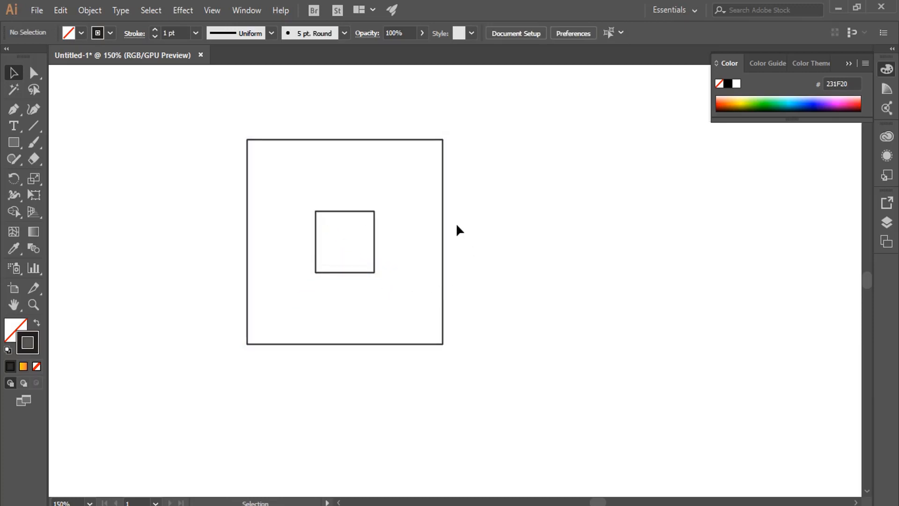
Set the outer square's stroke weight to 2 pt.
left_click(407, 139)
left_click(155, 29)
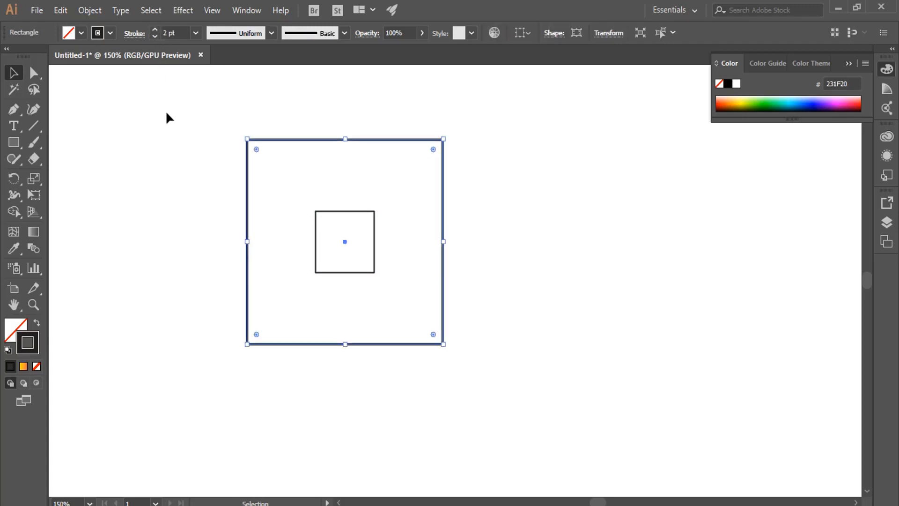
Make a blend between the outer and inner squares.
left_click_drag(200, 101, 526, 420)
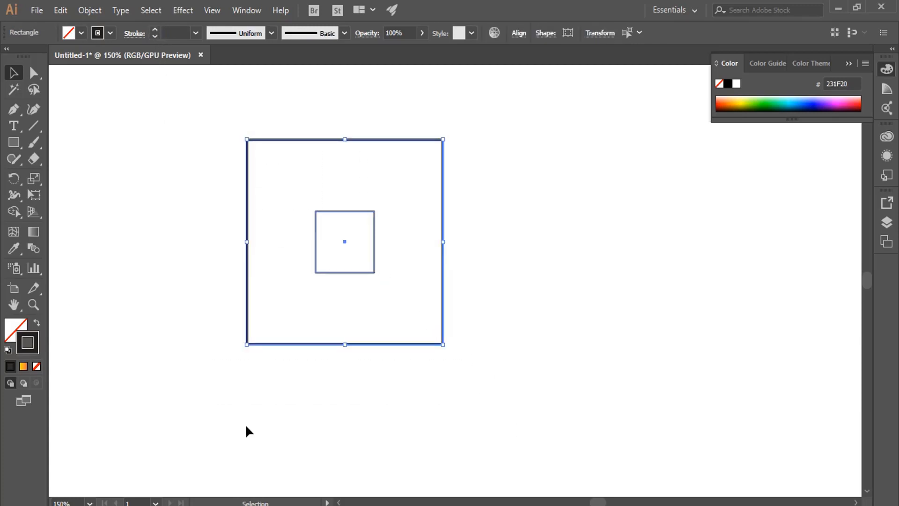
key("a")
key("ctrl+alt+b")
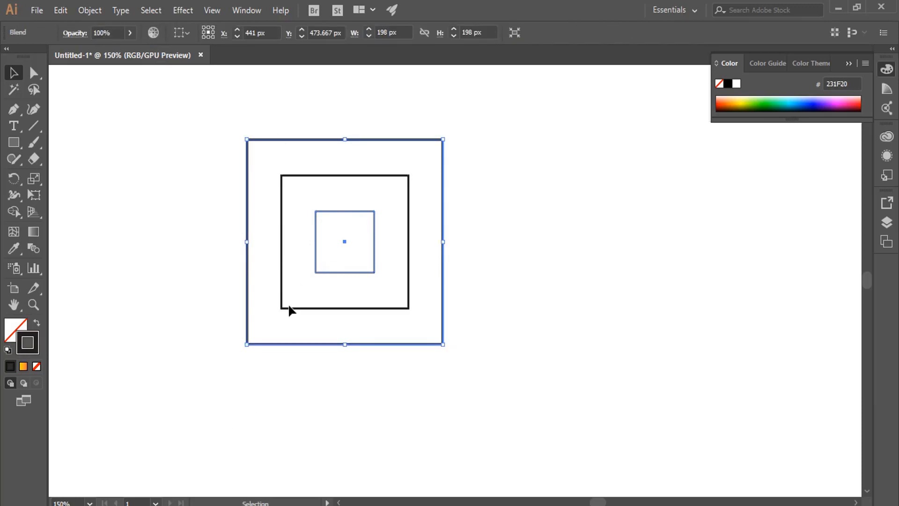
Set the square blend's spacing to Specified Steps with preview enabled and raise the step count to 18.
double_click(35, 249)
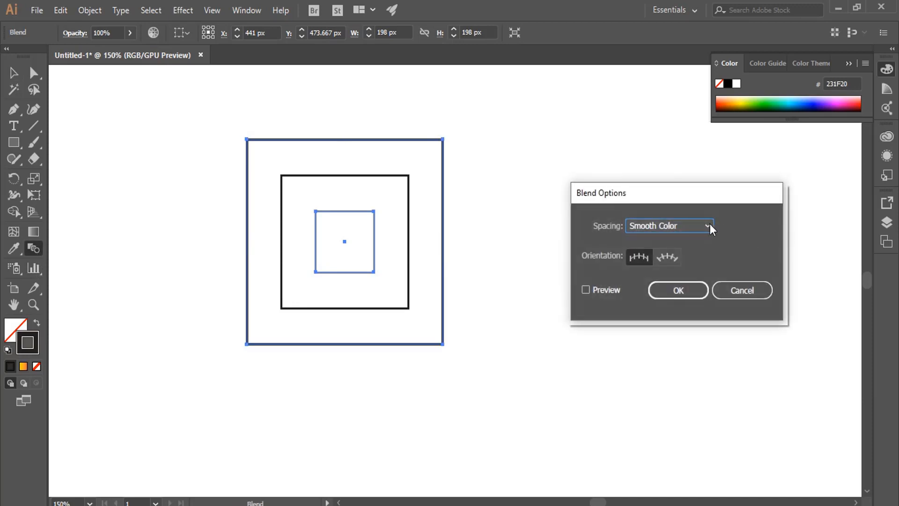
left_click(710, 227)
left_click(681, 253)
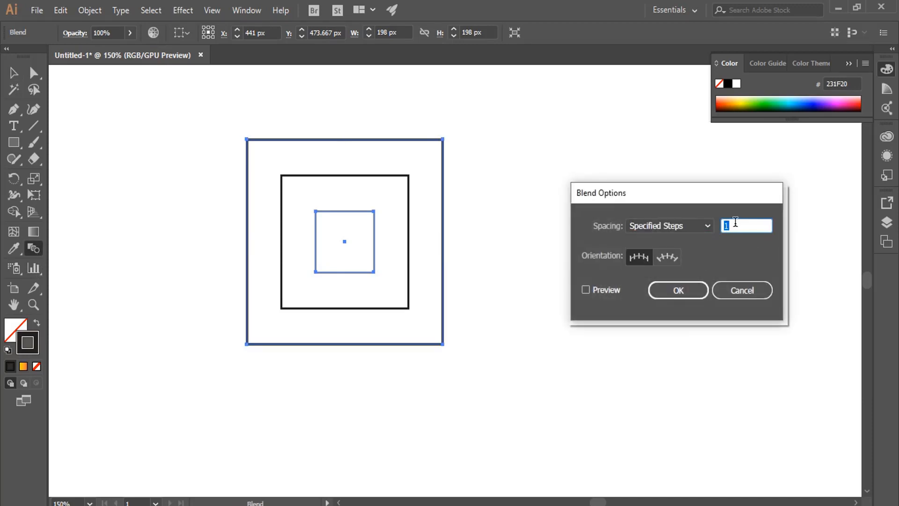
left_click(585, 290)
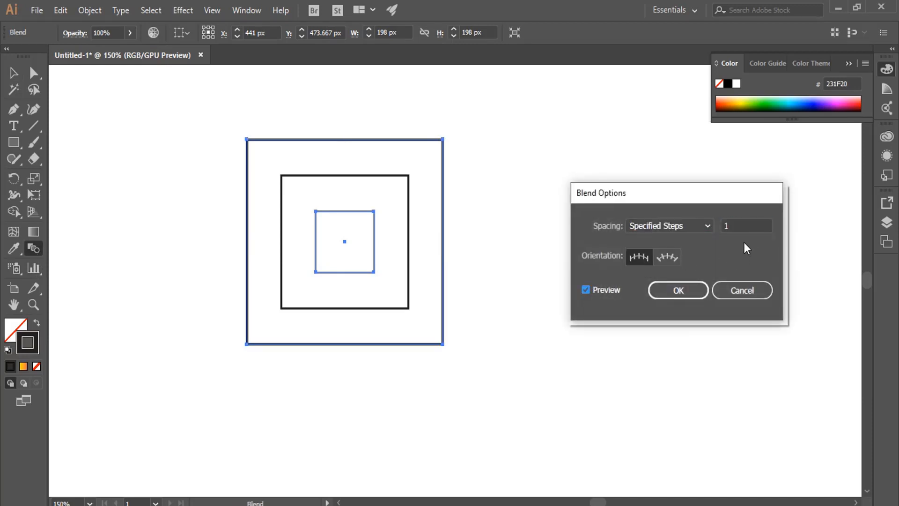
left_click(745, 226)
double_click(724, 226)
key("Up")
key("Up")
key("Up")
key("Up")
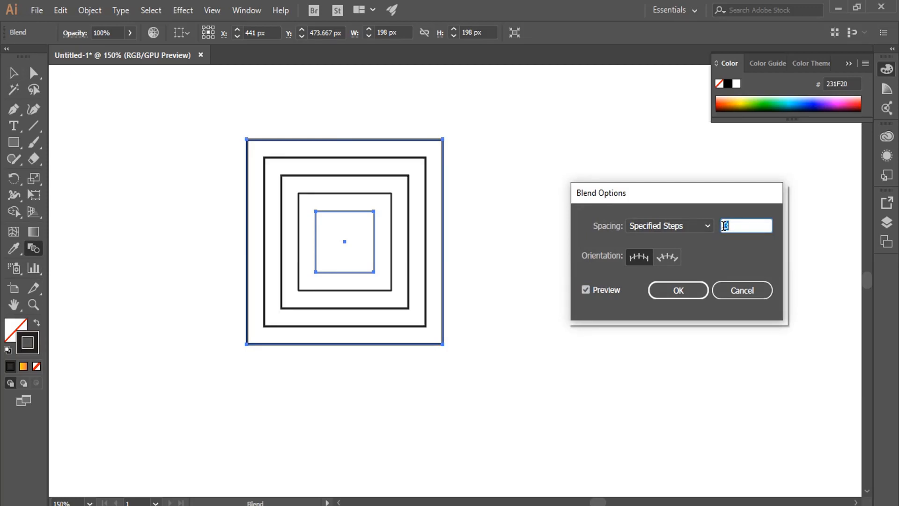
key("Up")
key("Up")
key("Up")
key("Up")
key("Up")
key("Up")
key("Up")
key("Up")
key("Up")
key("Up")
key("Up")
key("Up")
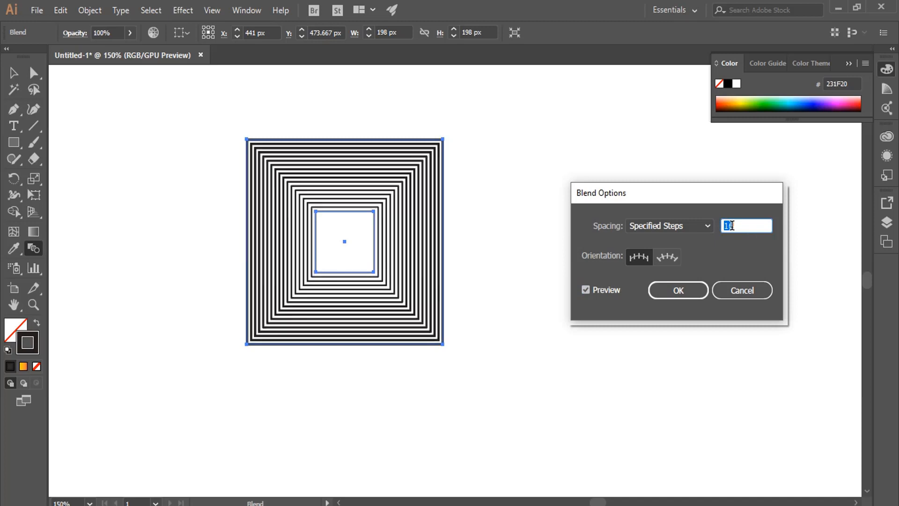
key("Up")
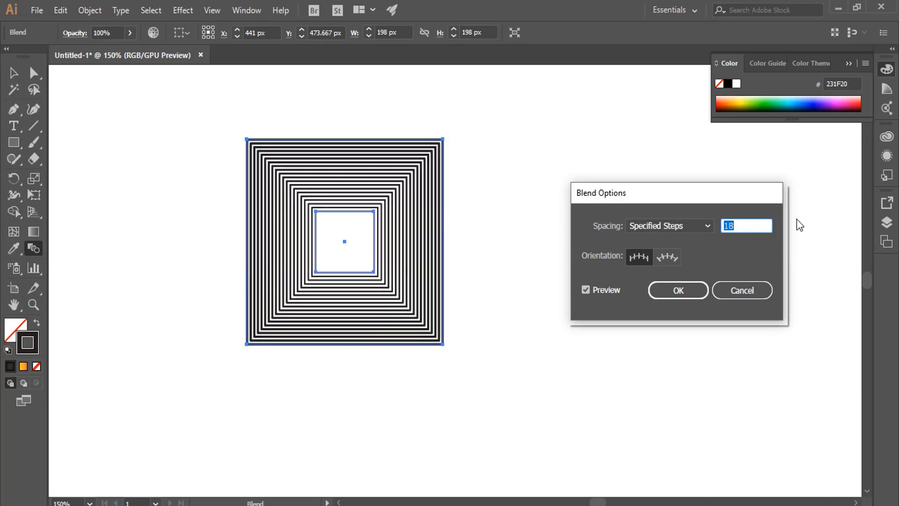
Lower the blend's specified step count to 10, and discard the blend option changes.
key("Down")
key("Down")
key("Down")
key("Down")
key("Down")
key("Down")
key("Down")
key("Down")
key("Down")
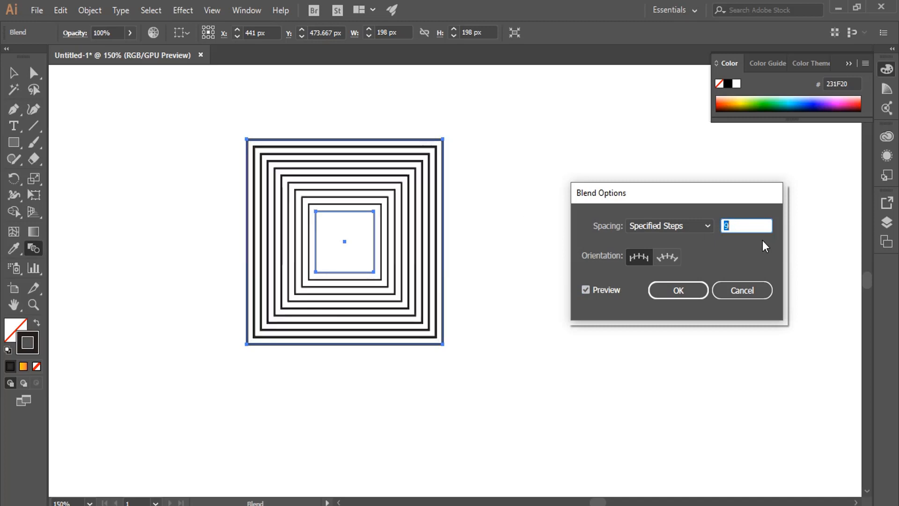
key("Up")
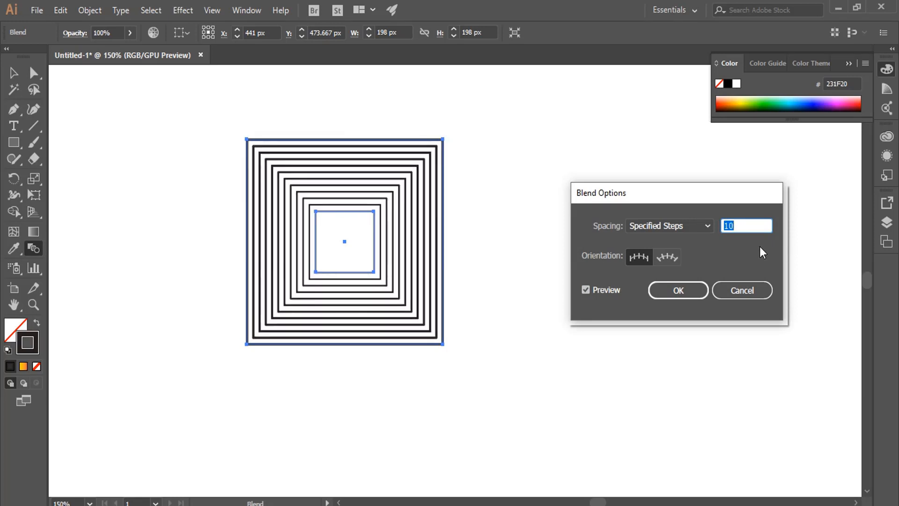
left_click(733, 291)
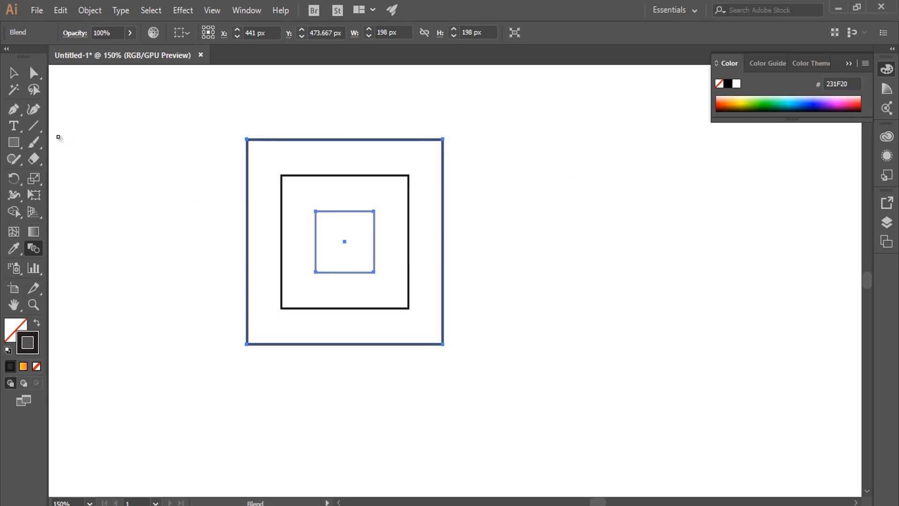
Undo the blend between the two squares.
left_click(14, 74)
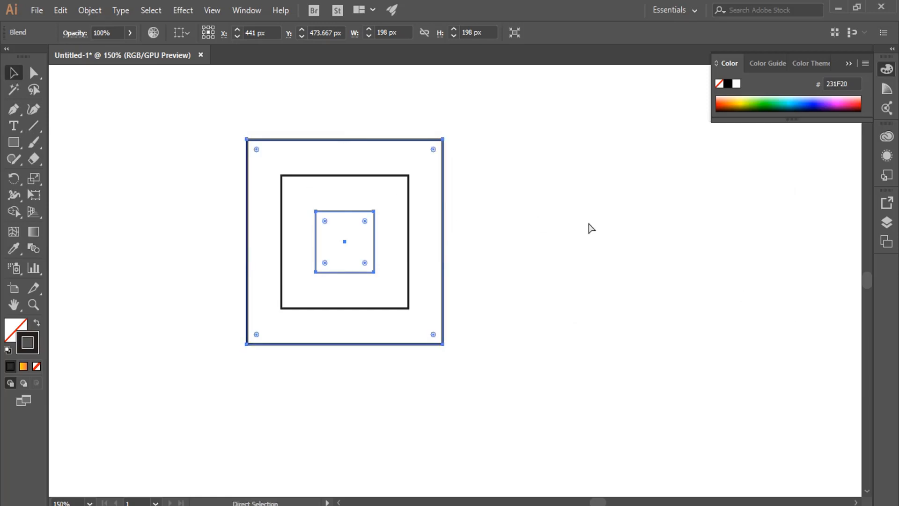
key("ctrl+z")
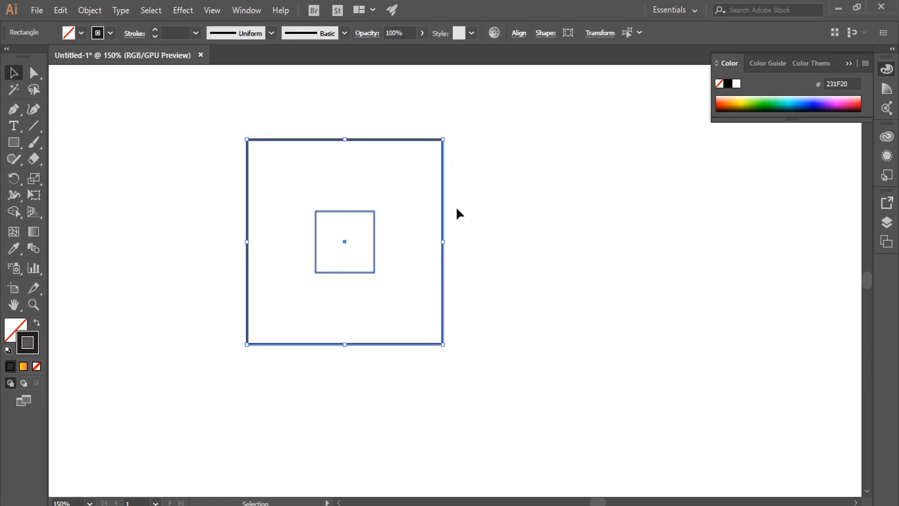
Rotate the inner square about 45° around its center so that it stands on its corner as a diamond.
left_click(396, 248)
left_click(374, 256)
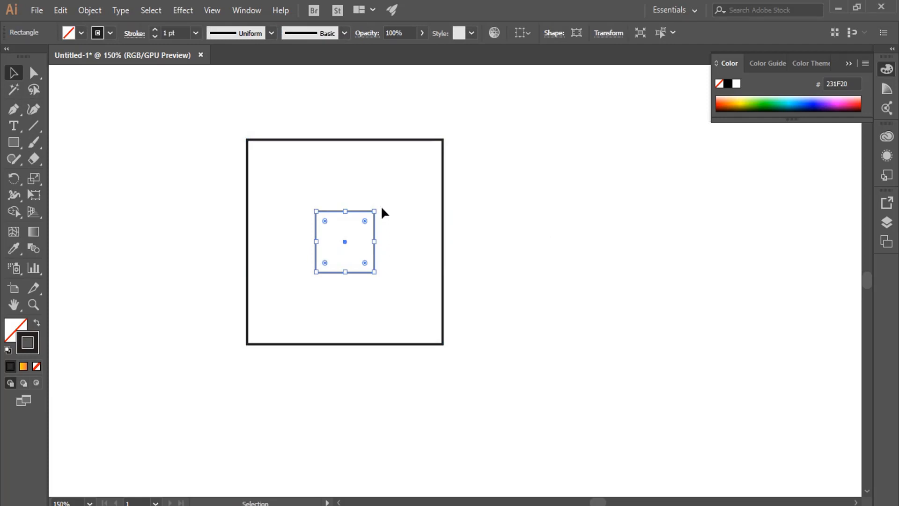
left_click_drag(375, 202, 538, 238)
left_click(539, 238)
With the outer square and inner diamond selected, set the blend options to Specified Steps with 11 steps.
left_click_drag(495, 131, 187, 367)
left_click(33, 242)
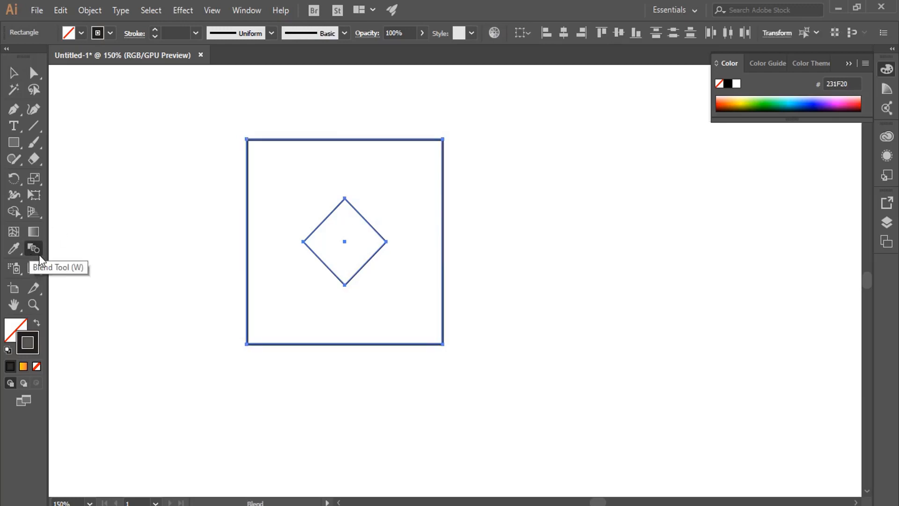
double_click(35, 246)
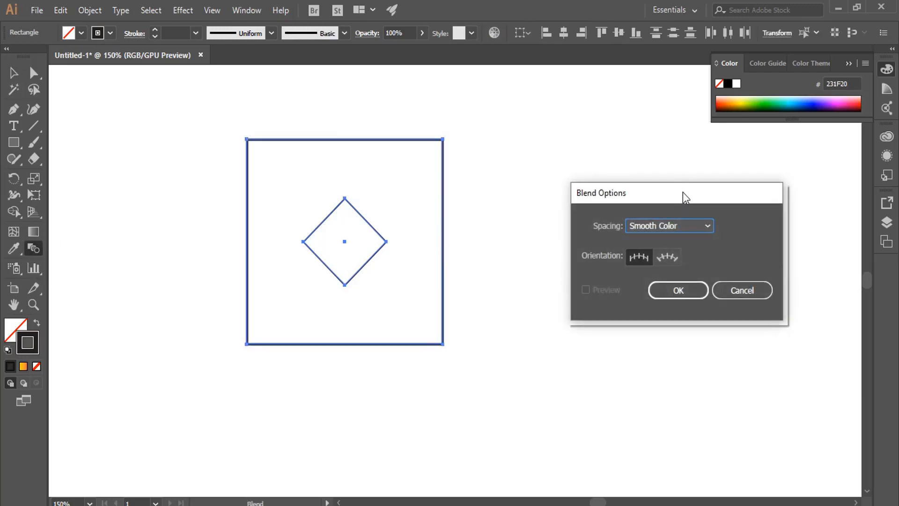
left_click_drag(682, 192, 616, 172)
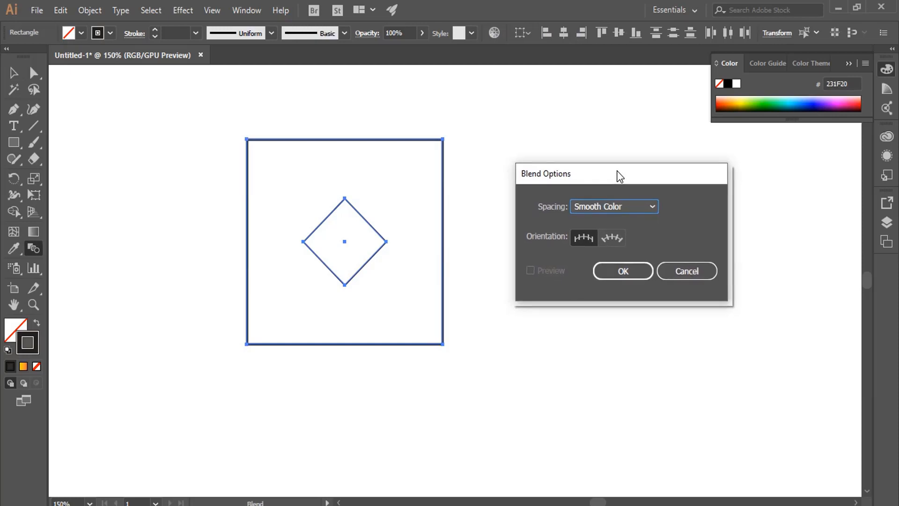
left_click(647, 207)
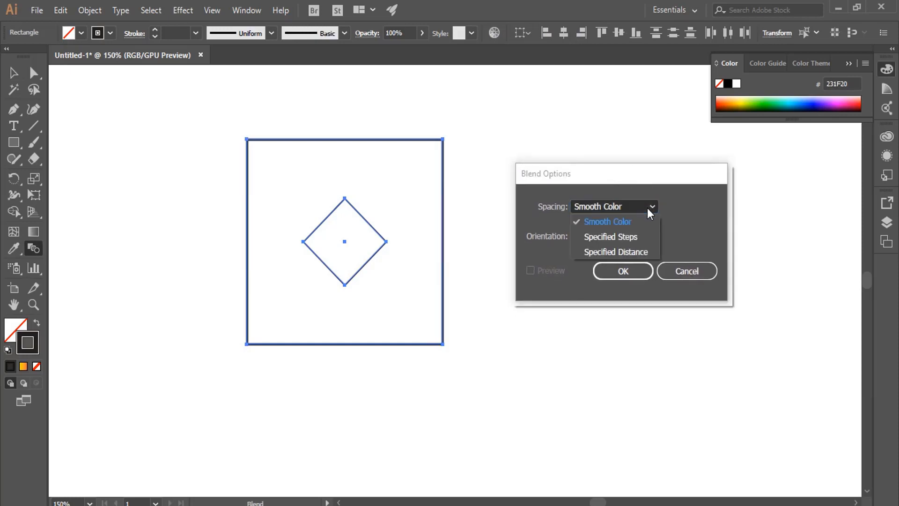
left_click(632, 237)
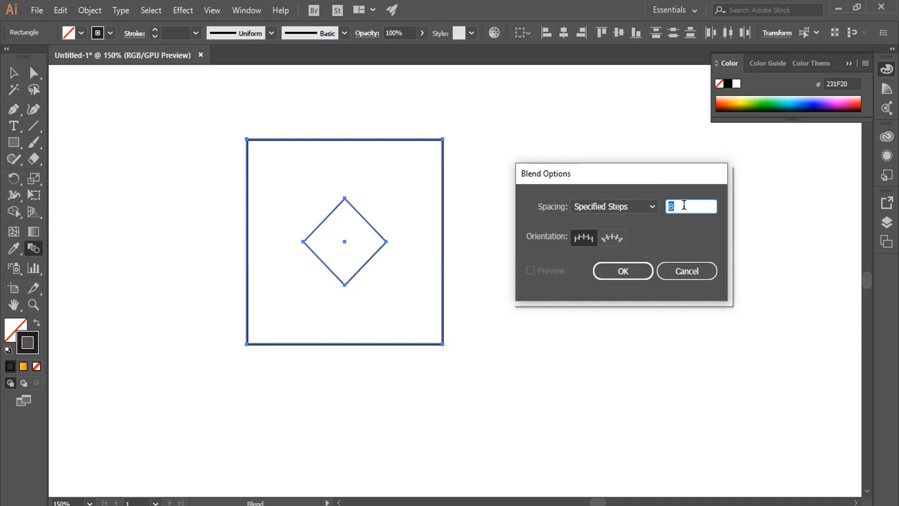
type("10")
left_click(627, 273)
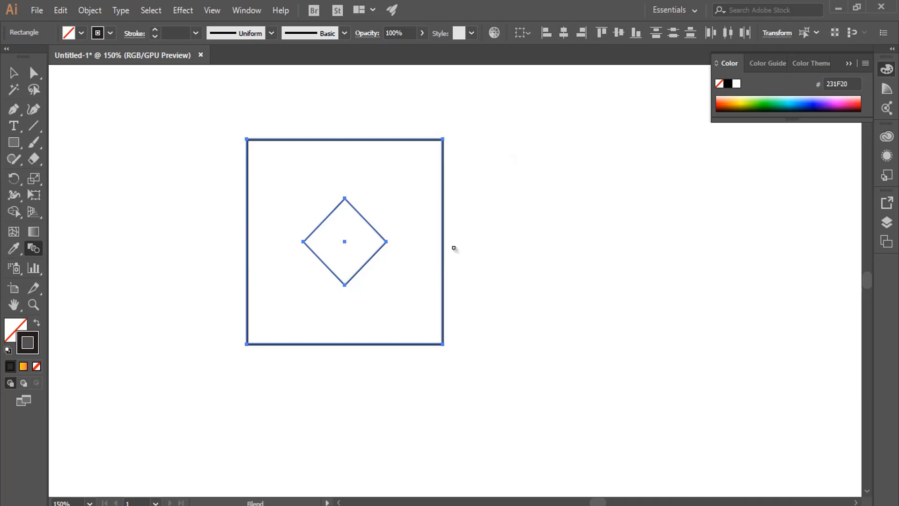
Reselect the outer square and the inner diamond and make a blend between them.
key("v")
left_click(291, 228)
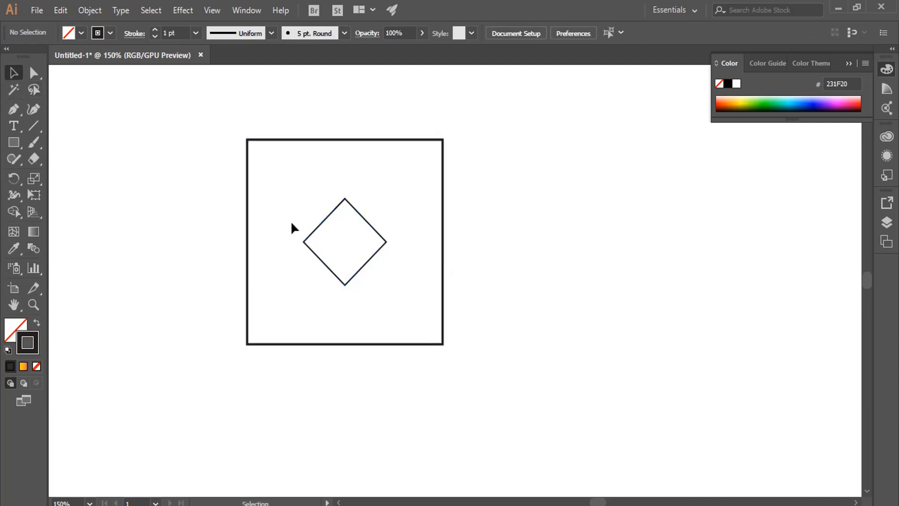
left_click_drag(169, 136, 451, 348)
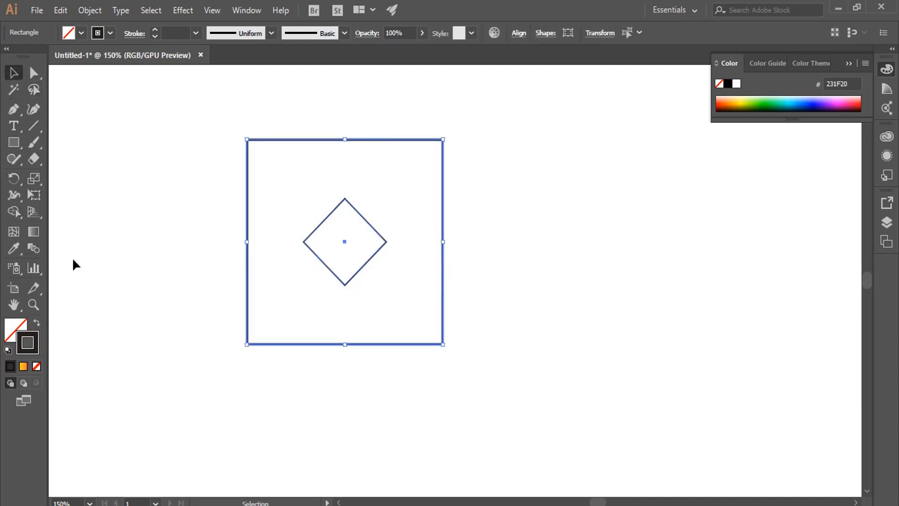
key("a")
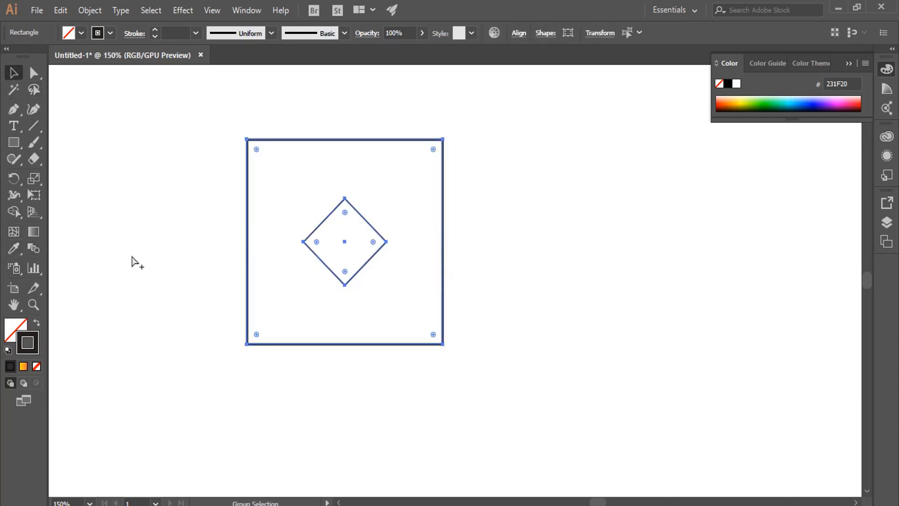
key("ctrl+alt+b")
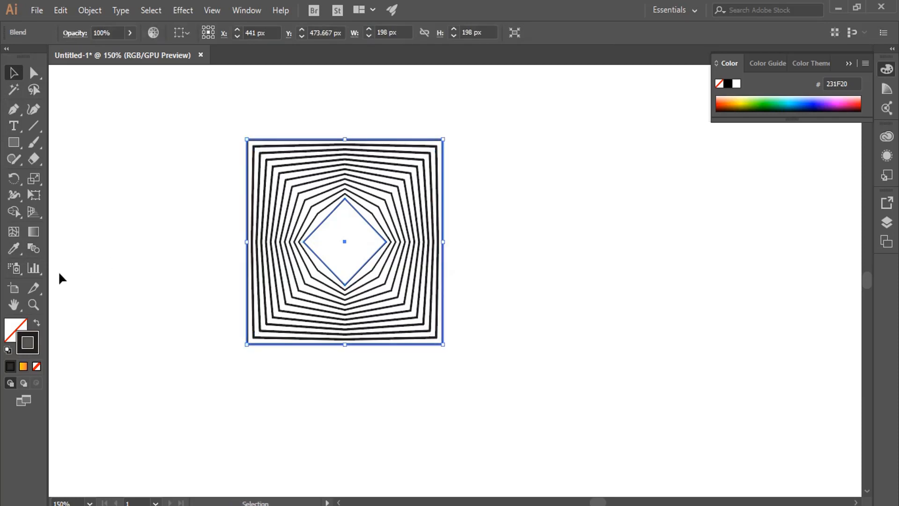
Set the square-to-diamond blend to 14 specified steps with preview enabled, keep the Align to Page orientation, and apply the options.
left_click(32, 248)
double_click(33, 250)
left_click_drag(602, 177, 634, 187)
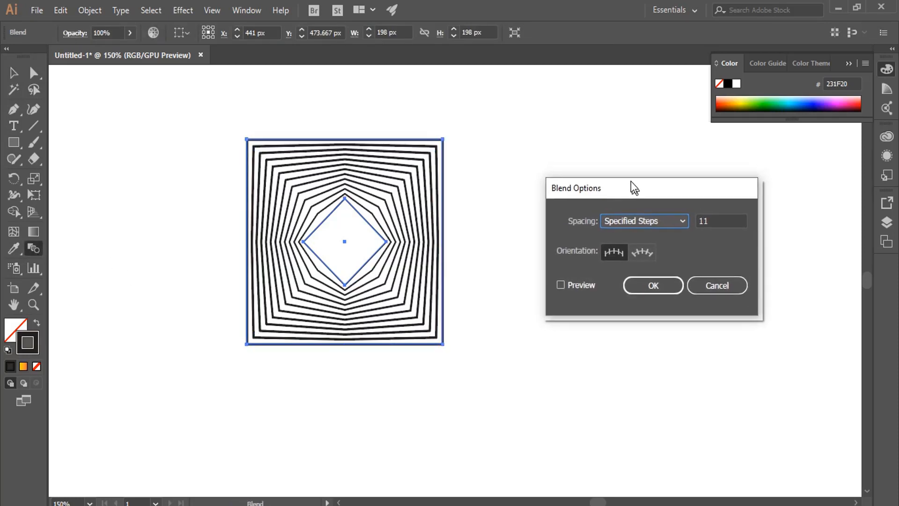
left_click(558, 280)
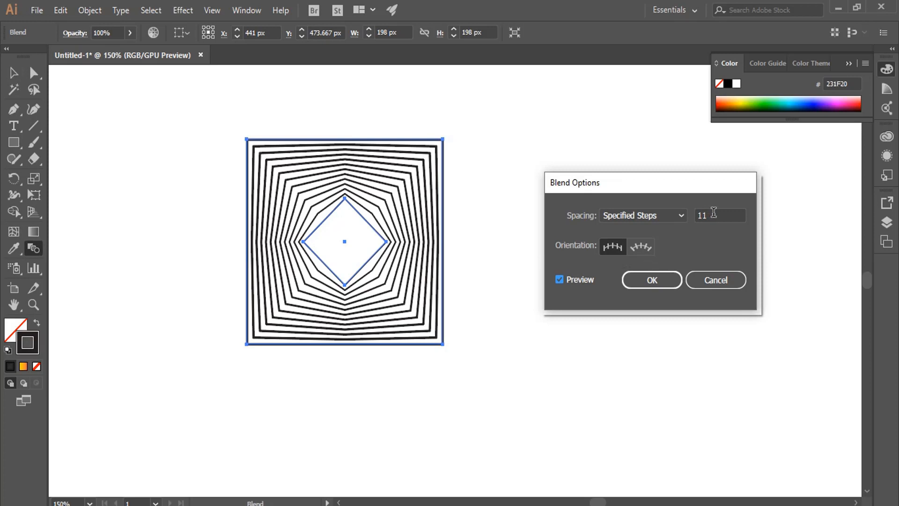
left_click_drag(712, 215, 691, 215)
type("14")
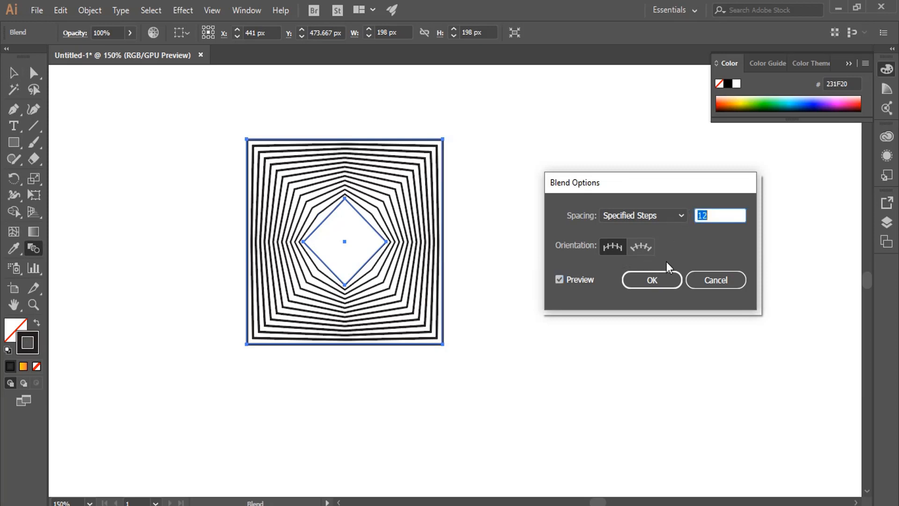
left_click(633, 245)
left_click(613, 246)
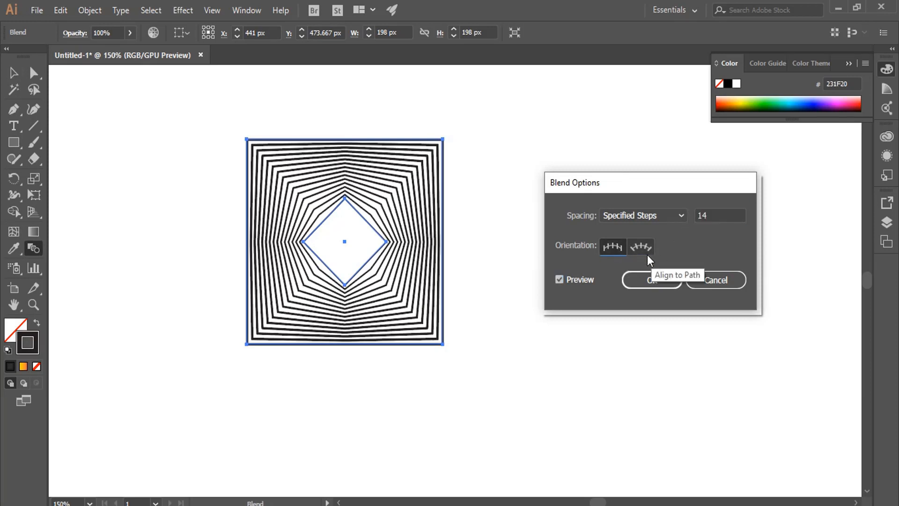
left_click_drag(712, 215, 697, 215)
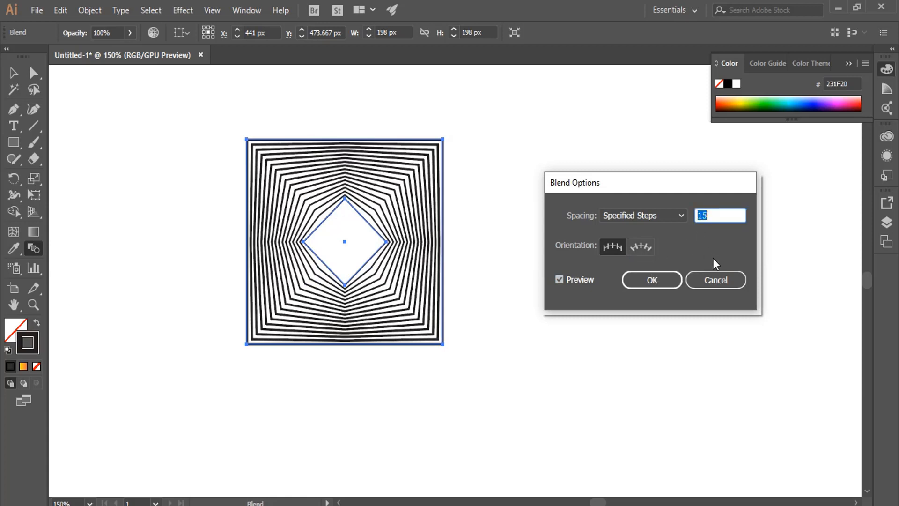
left_click(652, 279)
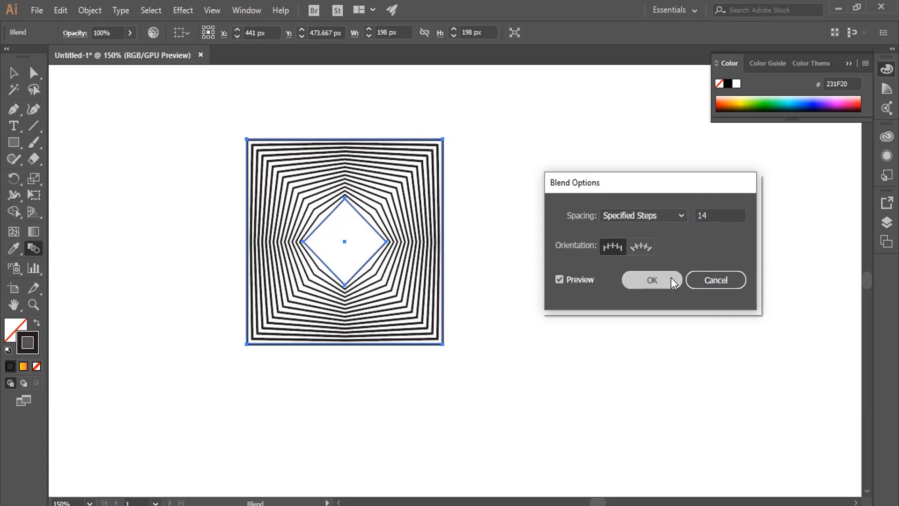
Undo the blend between the outer square and the inner diamond.
left_click(13, 73)
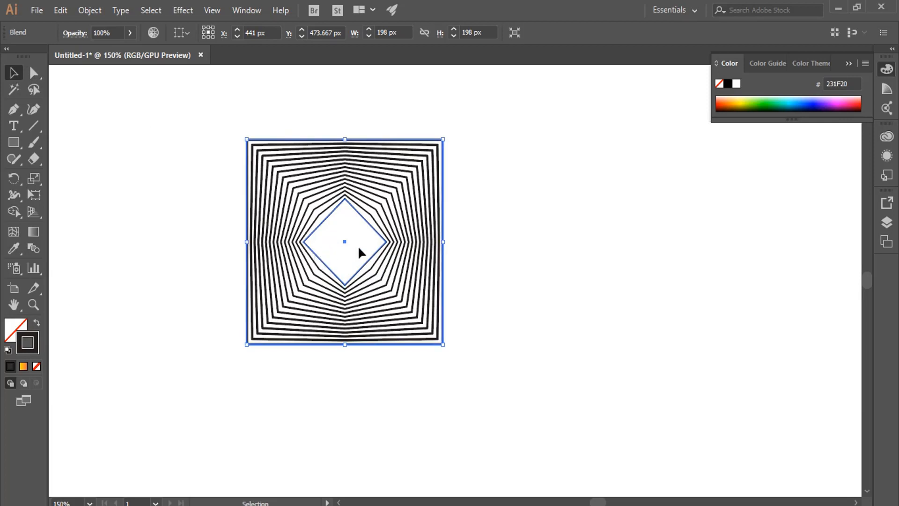
left_click(33, 73)
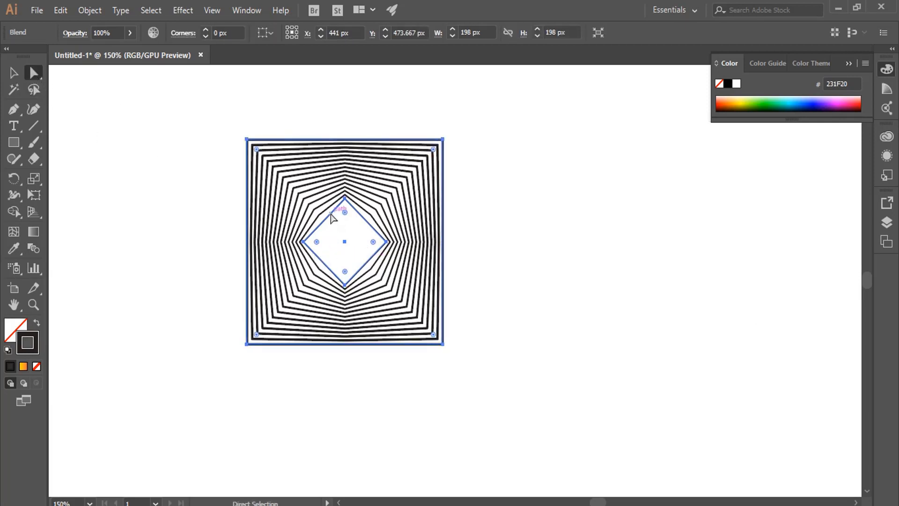
left_click(13, 72)
left_click(165, 195)
key("ctrl+z")
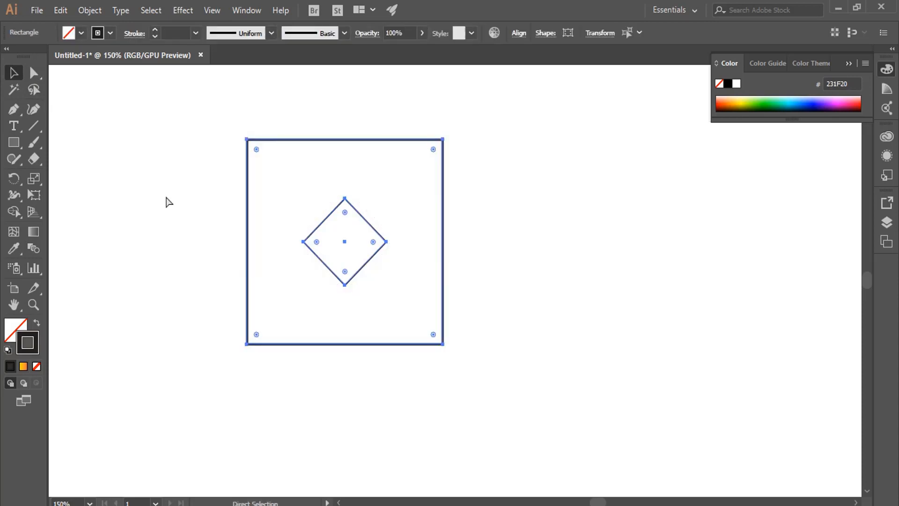
Shrink the inner diamond proportionally around its center to less than half its size.
left_click(383, 263)
left_click(375, 252)
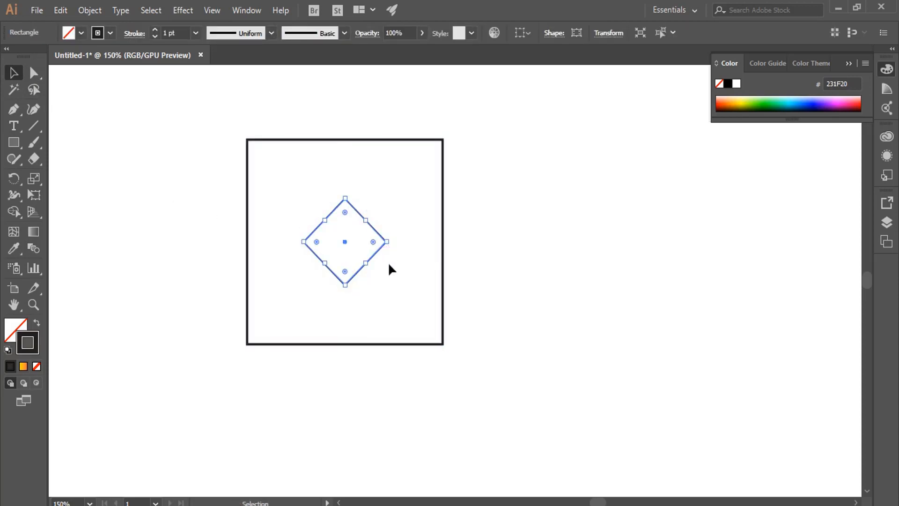
left_click_drag(347, 287, 344, 266)
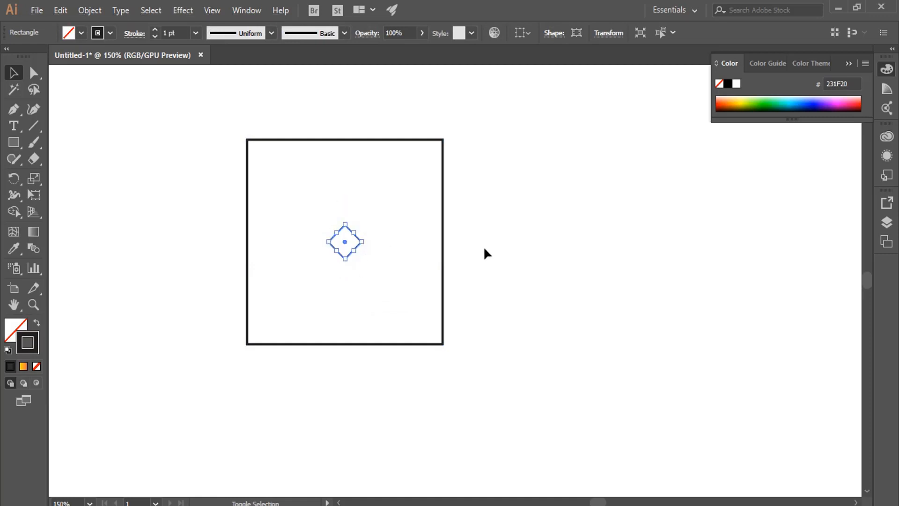
left_click(483, 247)
Use the Blend tool to blend the outer square's left edge into the small diamond's left corner, giving a twisted blend.
left_click_drag(214, 94, 533, 419)
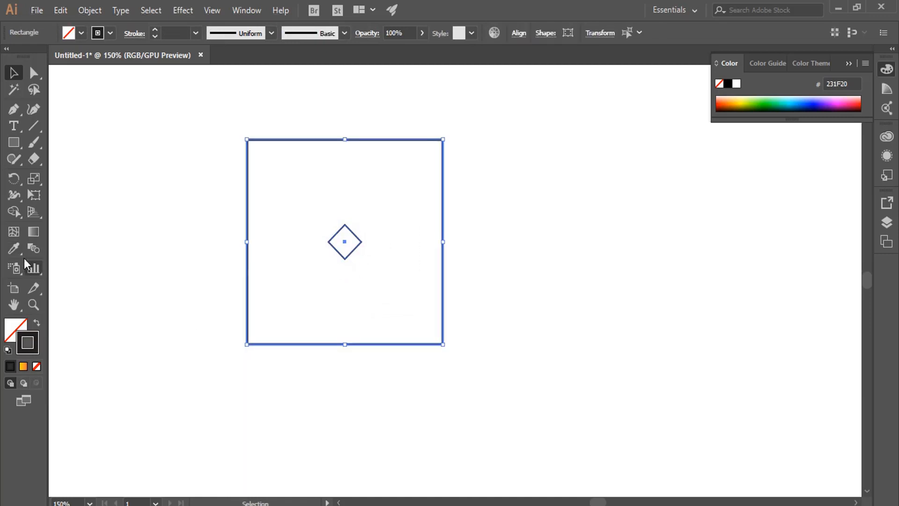
left_click(33, 249)
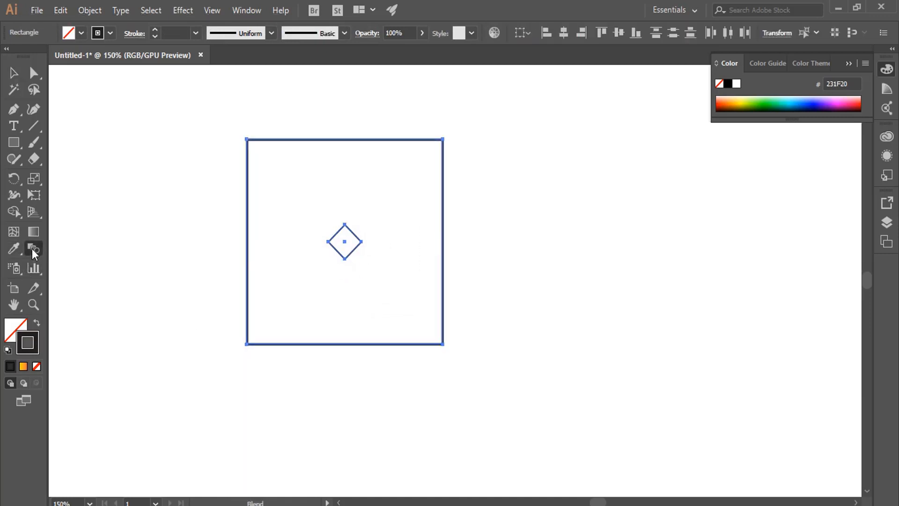
left_click(248, 248)
left_click(328, 242)
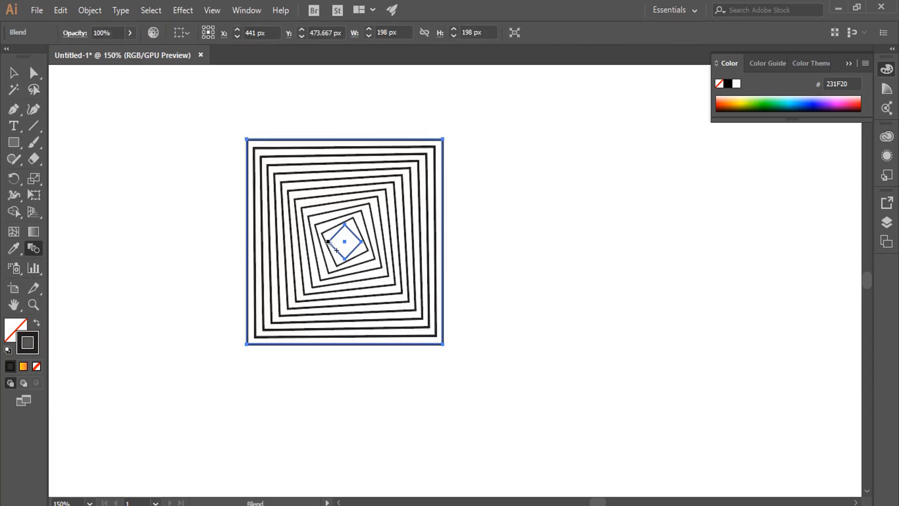
Set the twisted square blend to 14 specified steps and enable the preview.
double_click(32, 249)
double_click(693, 215)
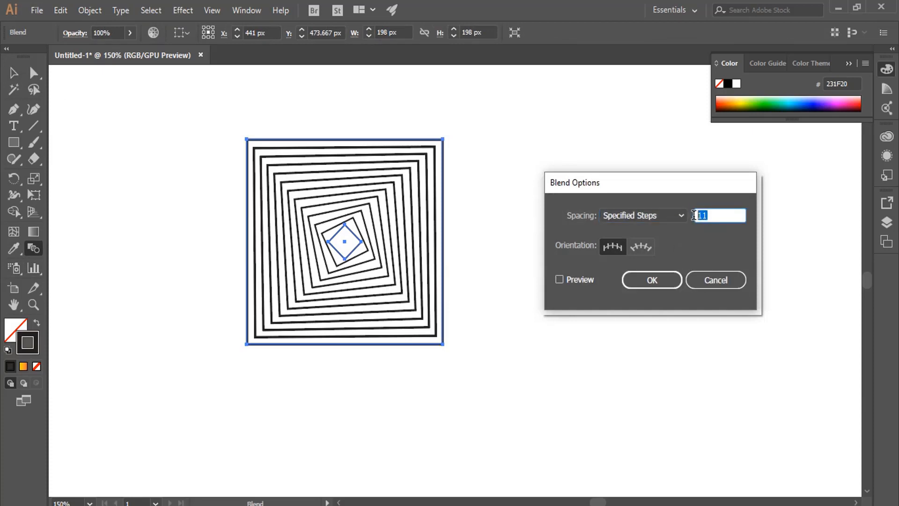
type("14")
left_click(566, 280)
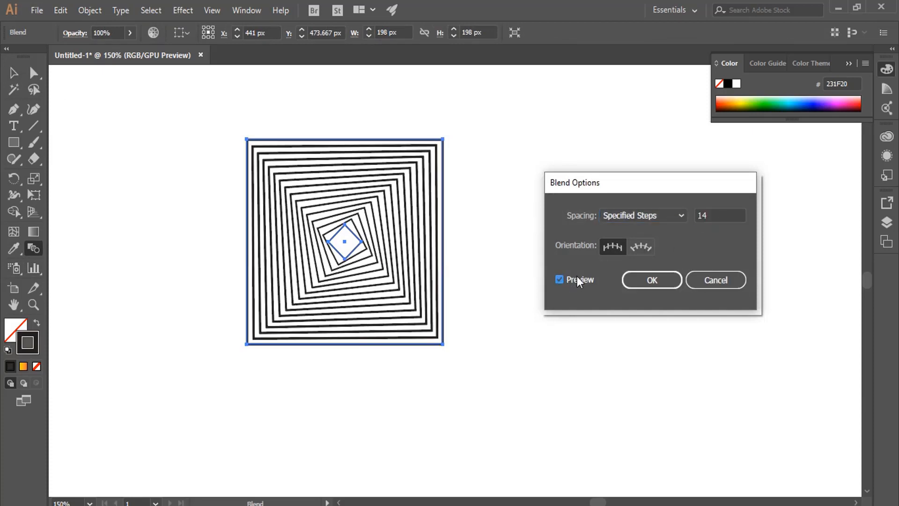
Raise the twisted blend's specified step count in single increments past 21 and apply the blend options.
double_click(717, 216)
key("Up")
key("Up")
key("Up")
key("Up")
key("Up")
key("Up")
key("Up")
key("Up")
key("Up")
key("Up")
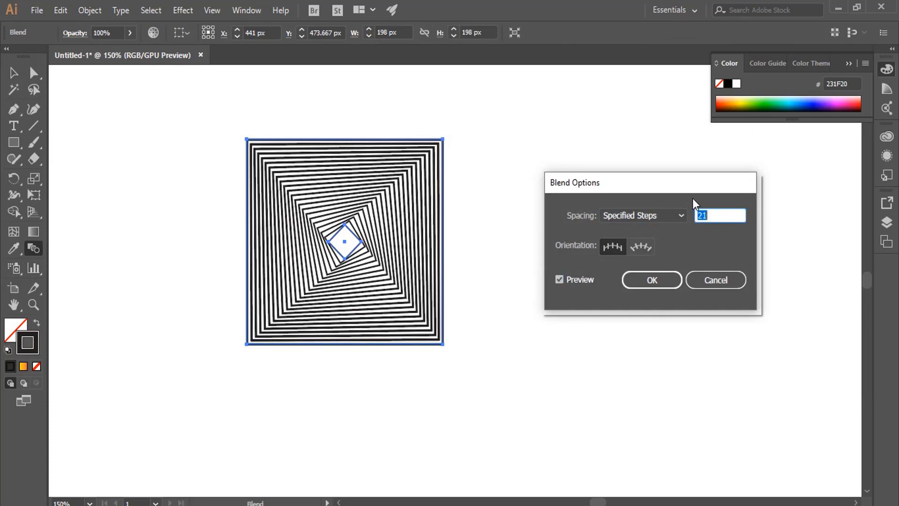
left_click(666, 282)
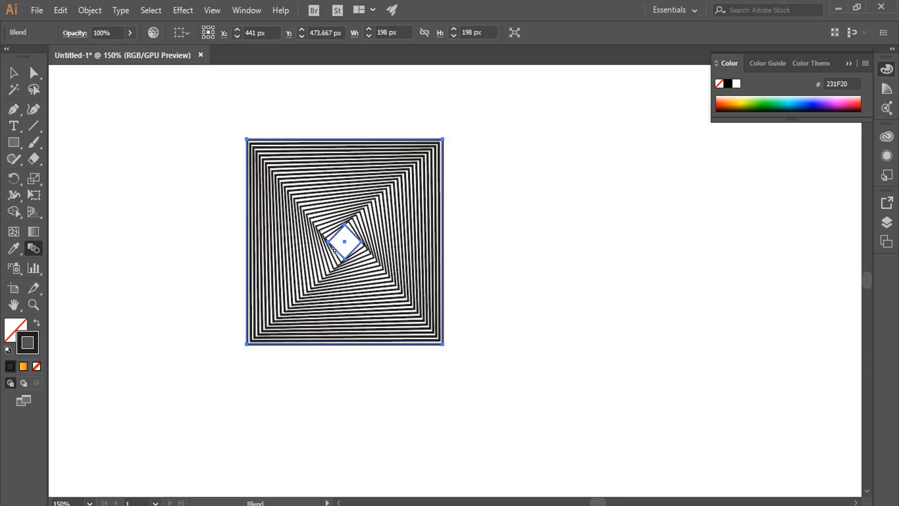
Select the finished twisted square blend and delete it to clear the canvas.
left_click(14, 73)
left_click(133, 186)
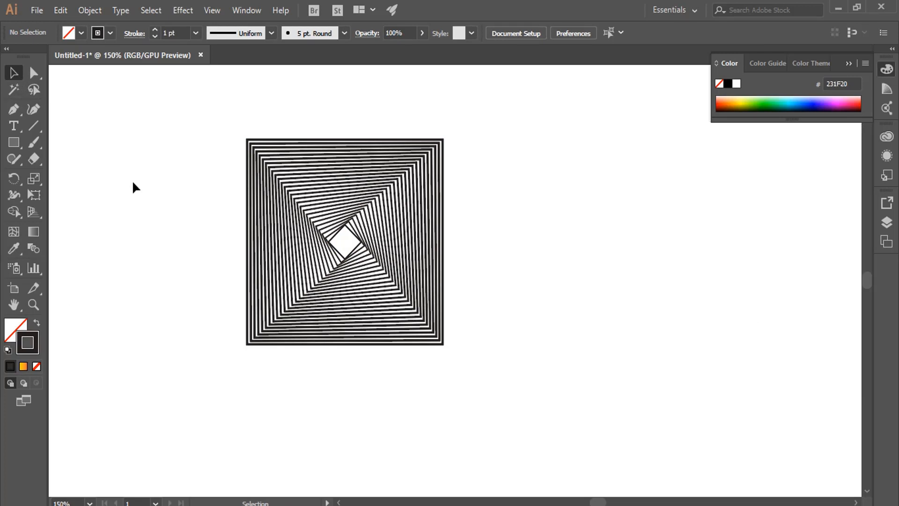
left_click_drag(192, 114, 534, 422)
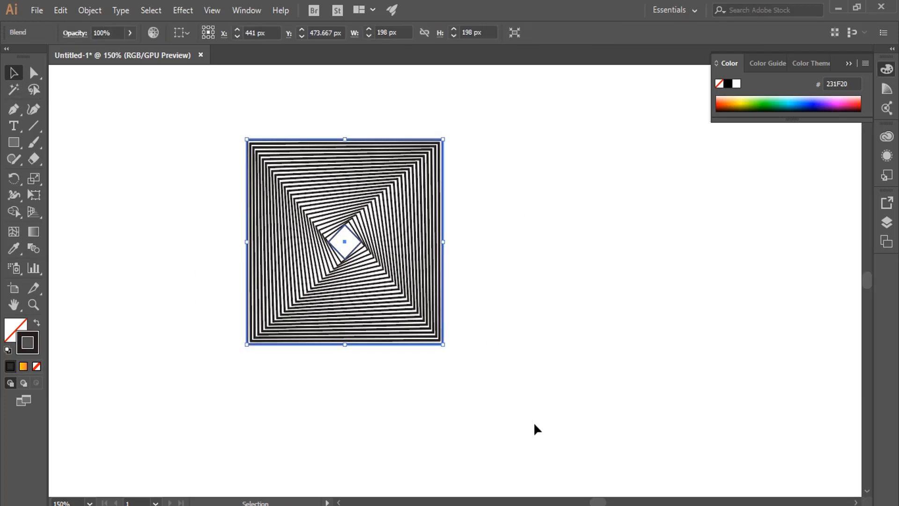
left_click(534, 424)
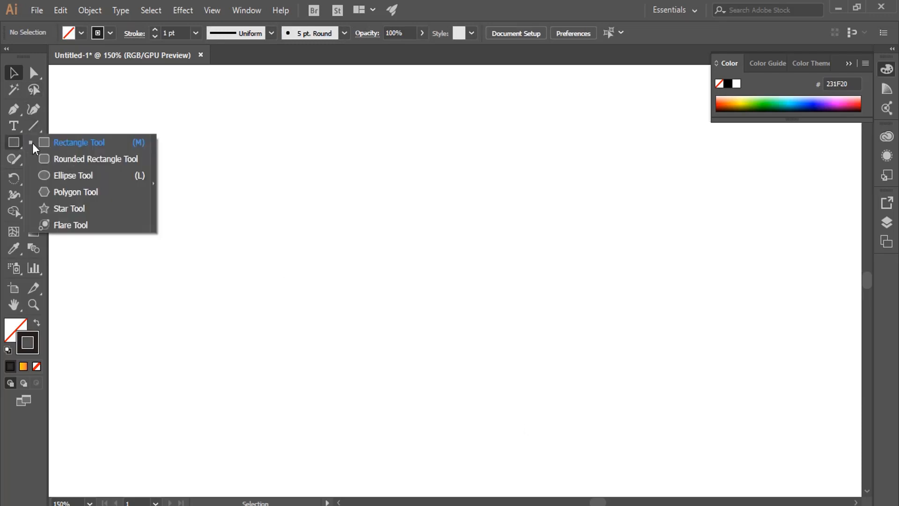
Draw a small hexagon with the Polygon tool and swap its fill and stroke to make it solid dark.
left_click(100, 192)
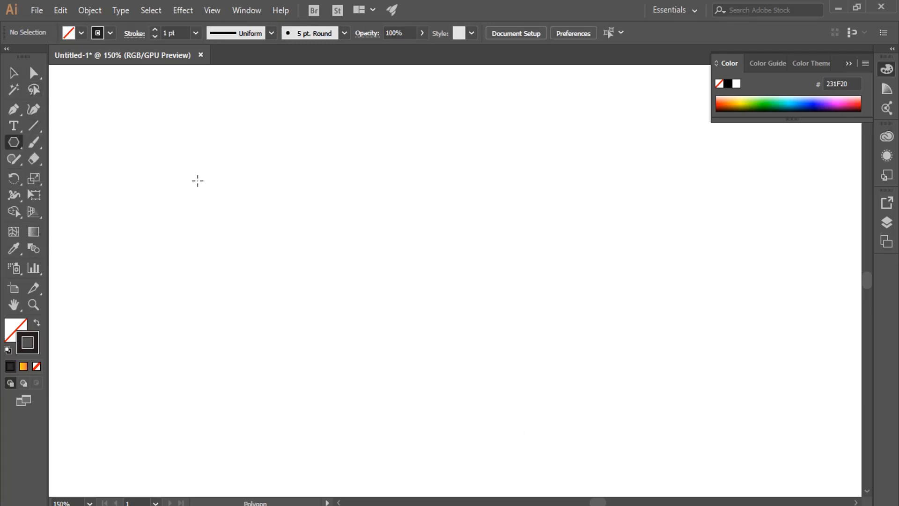
mouse_move(166, 195)
left_mouse_down()
mouse_move(184, 209)
mouse_move(177, 198)
left_mouse_up()
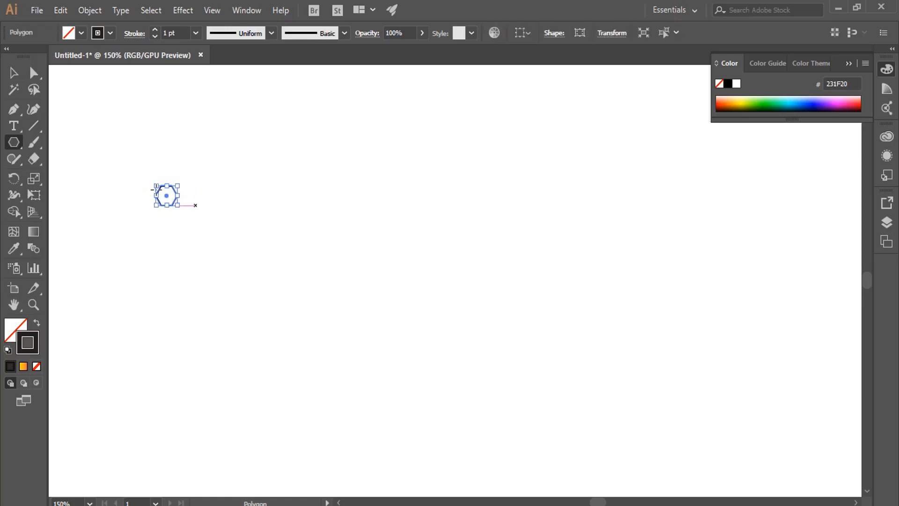
left_click(36, 326)
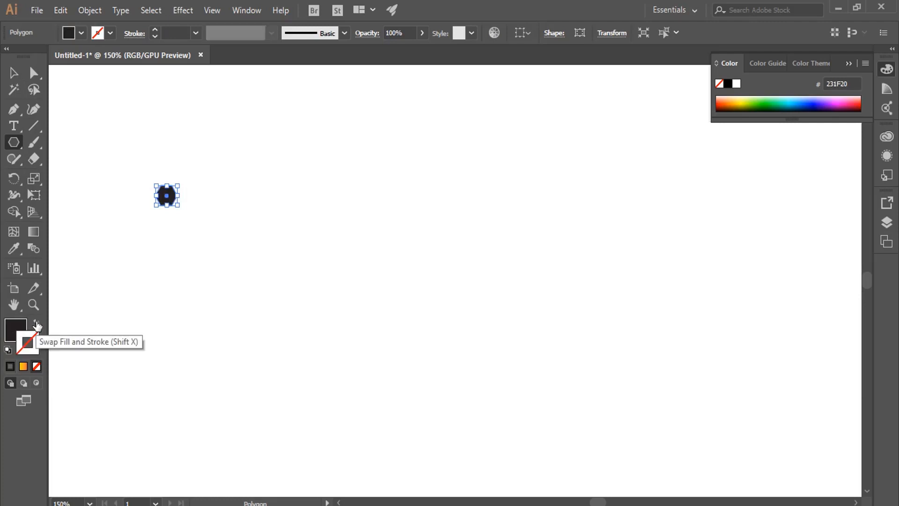
Duplicate the small hexagon to its right on the same level, enlarge the copy slightly and select both hexagons.
left_click(14, 73)
left_click(348, 204)
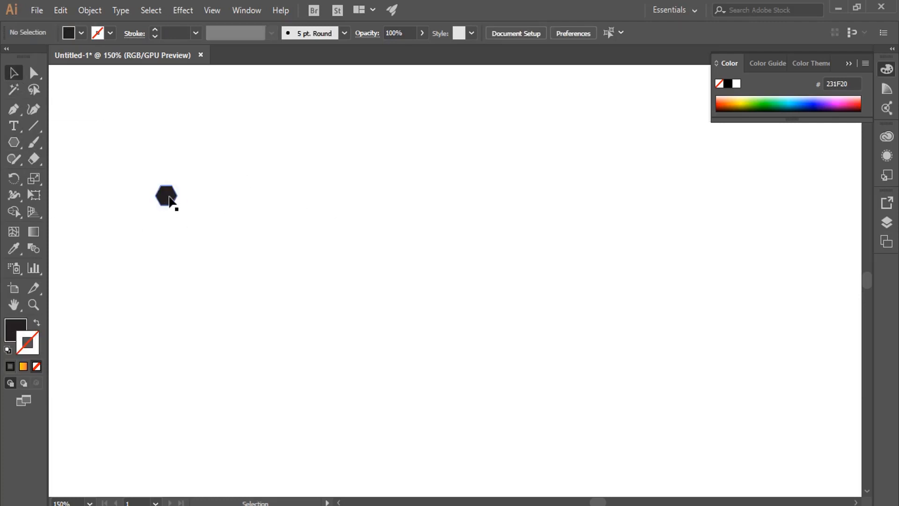
left_click_drag(169, 198, 401, 213)
left_click(167, 140)
left_click_drag(144, 134, 458, 318)
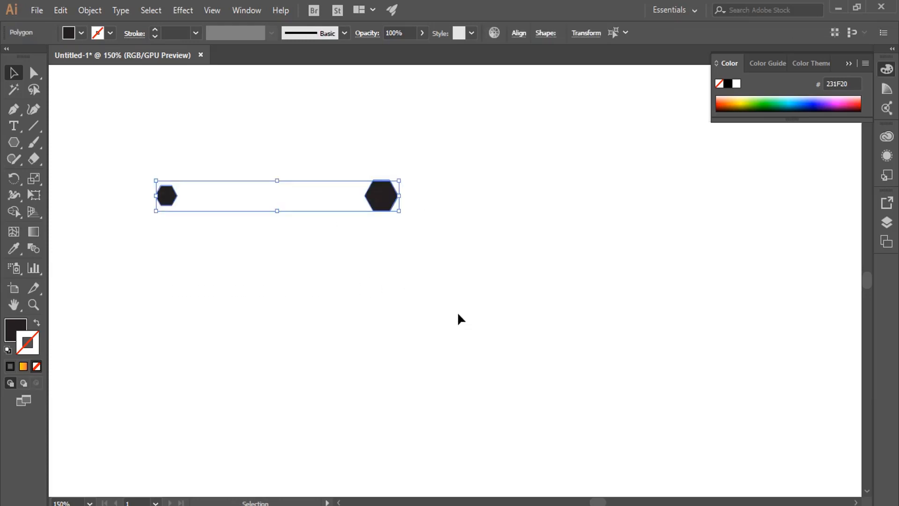
Try blending the two hexagons with the Blend tool and preview 18 specified steps, then discard the option changes.
left_click(33, 248)
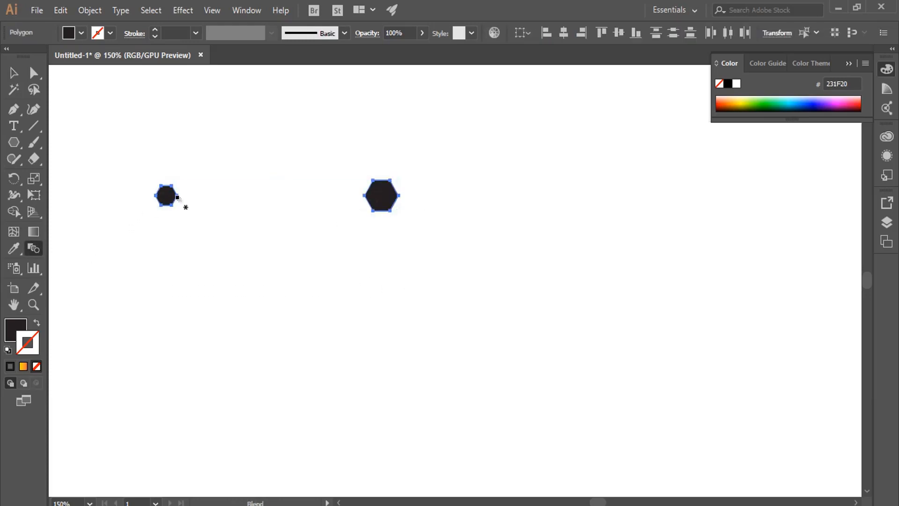
left_click(370, 196)
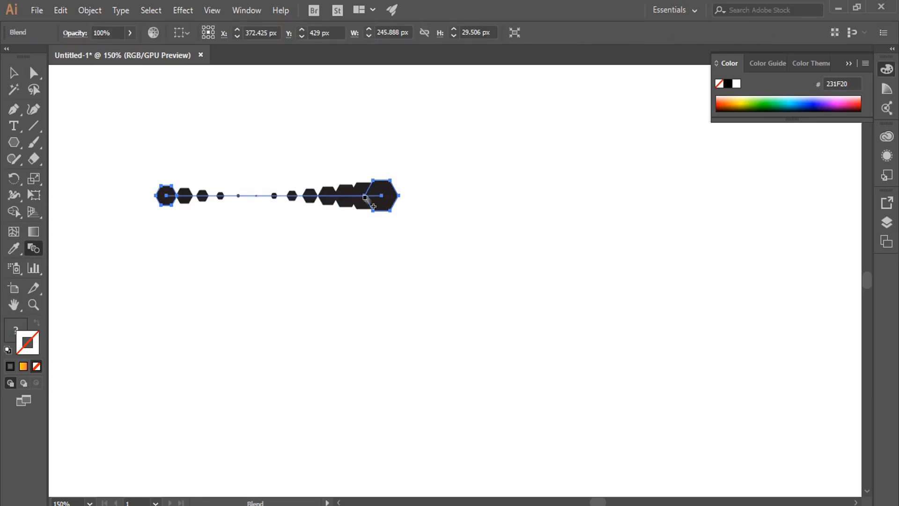
double_click(34, 248)
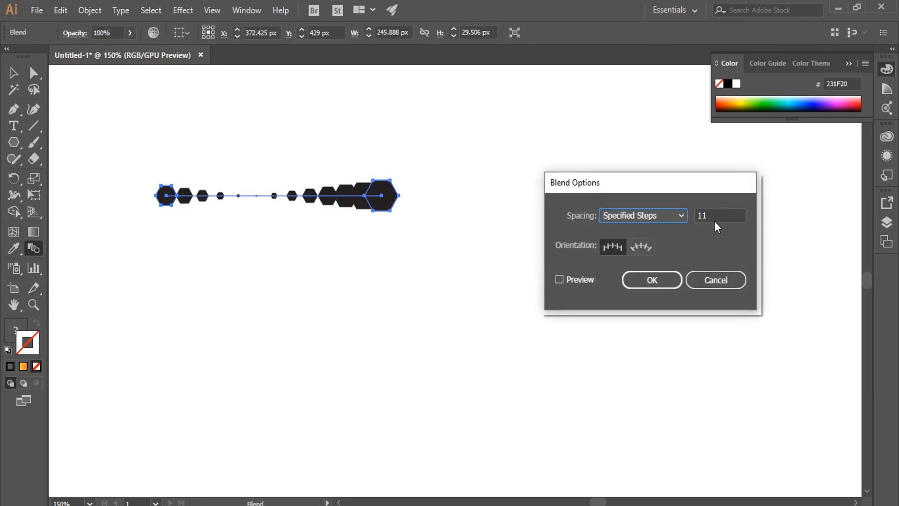
double_click(694, 215)
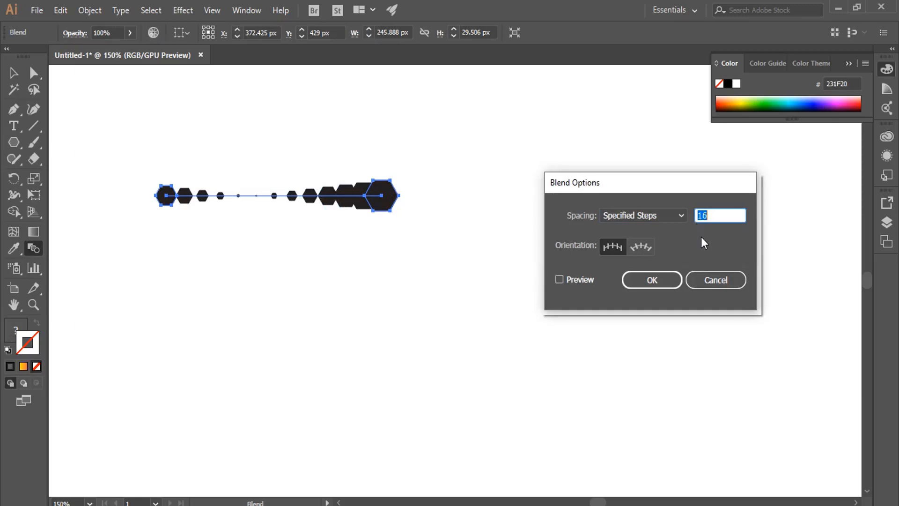
key("Up")
key("Up")
left_click(559, 280)
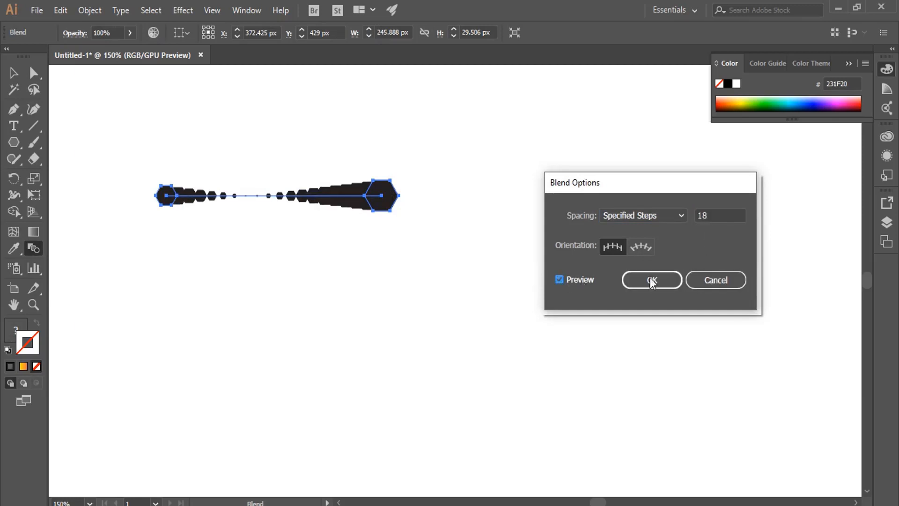
left_click(716, 280)
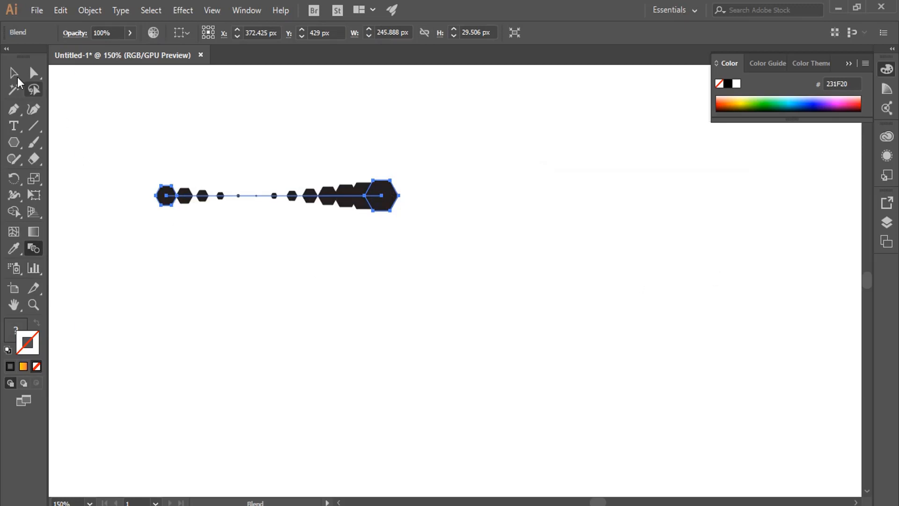
Undo the hexagon blend and the enlargement of the copied hexagon.
left_click(15, 76)
key("ctrl+z")
key("ctrl+z")
key("ctrl+z")
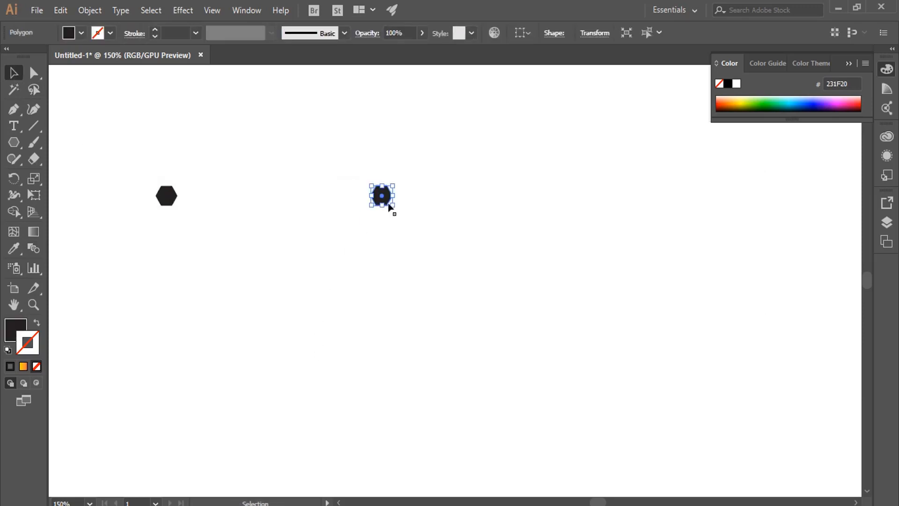
Enlarge the copied hexagon from its center to about 57 px high and make a blend from both hexagons.
left_click_drag(392, 207, 415, 225)
left_click_drag(165, 168, 451, 314)
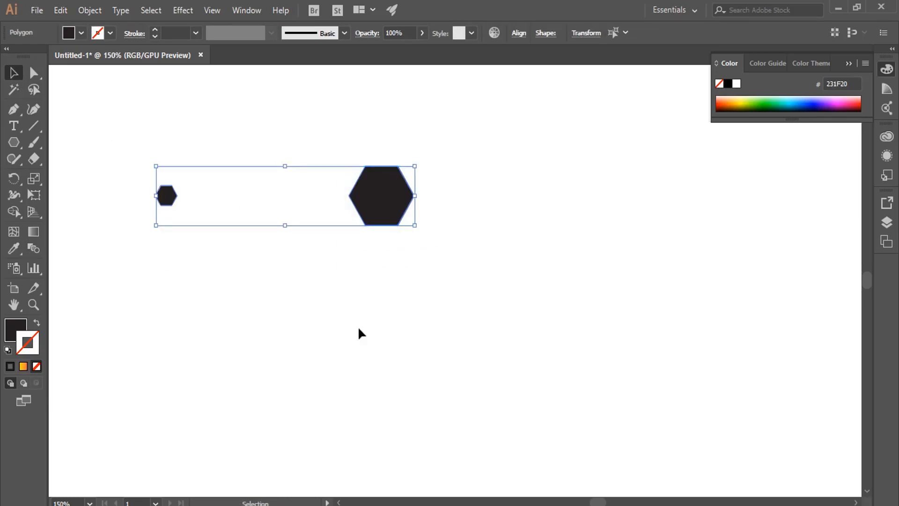
key("a")
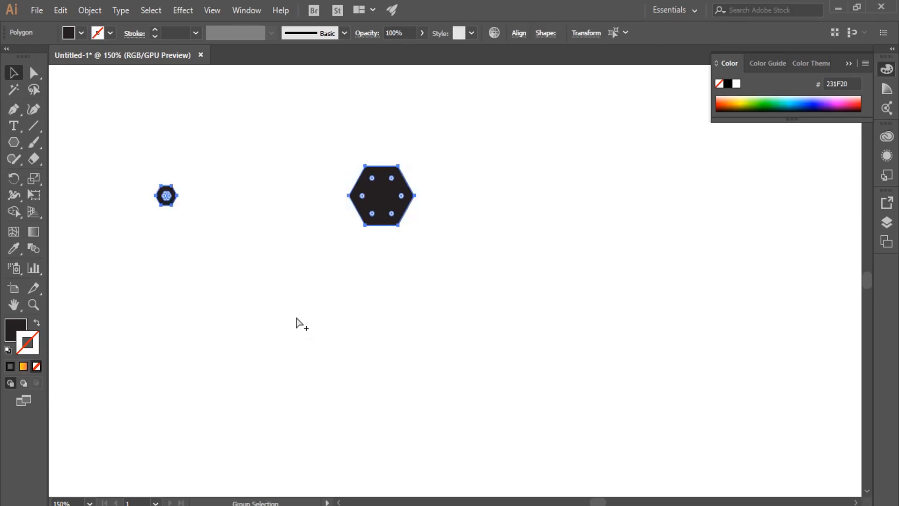
key("ctrl+alt+b")
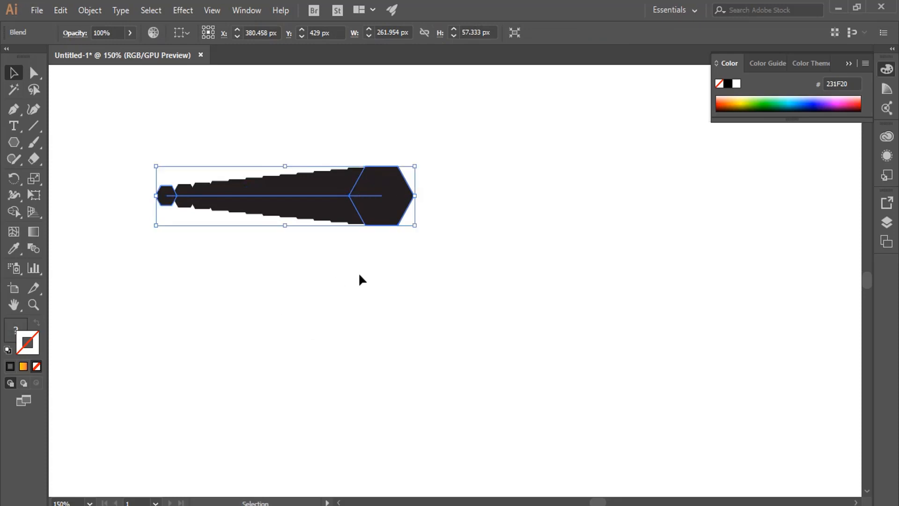
Shift the hexagon blend slightly right and set its spacing to 4 specified steps with the preview enabled.
left_click(359, 275)
left_click_drag(408, 201, 429, 201)
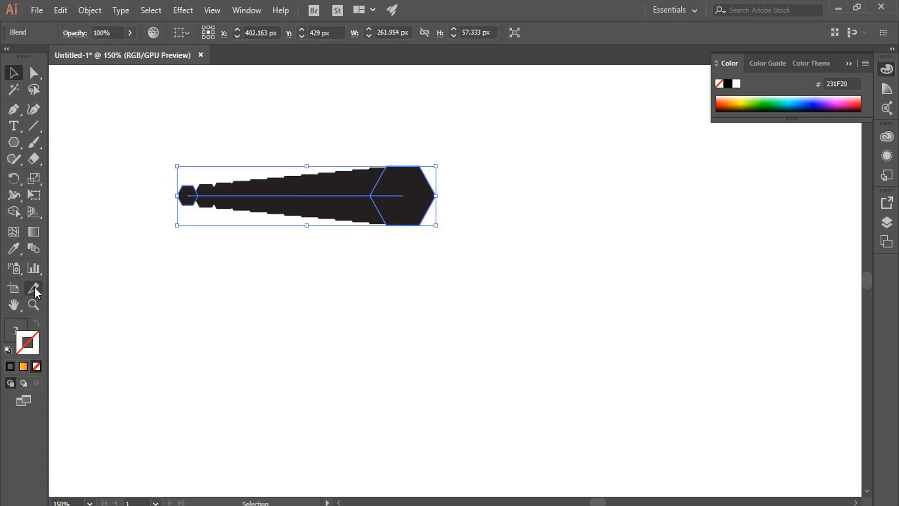
double_click(33, 250)
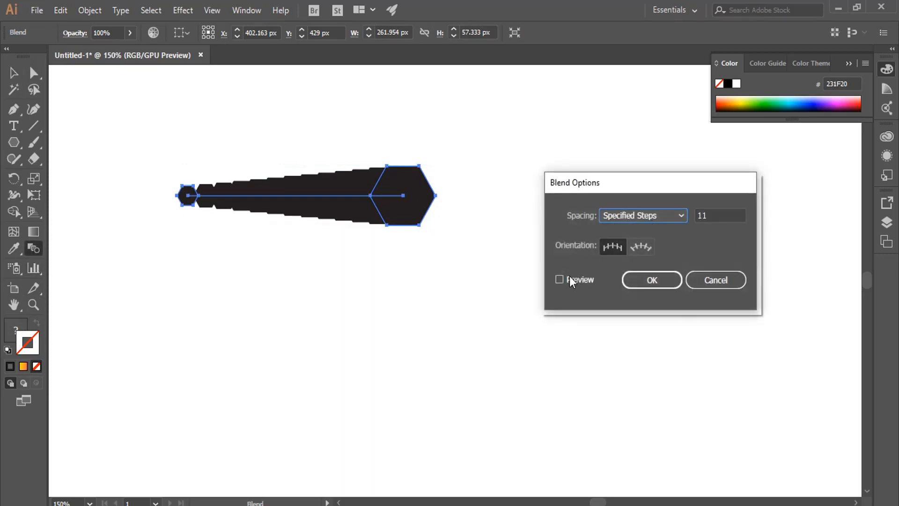
left_click(560, 280)
left_click_drag(713, 215, 691, 214)
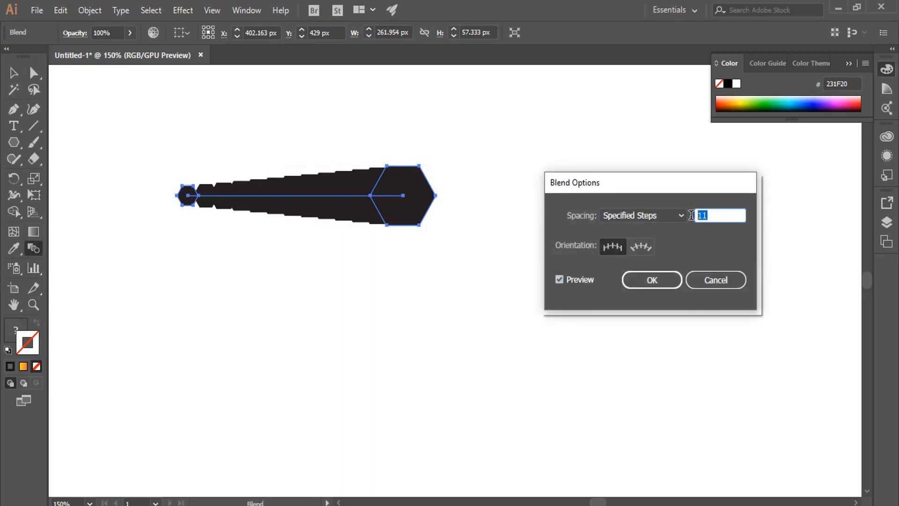
key("Down")
key("Down")
key("Down")
key("Down")
key("Down")
key("Down")
key("Down")
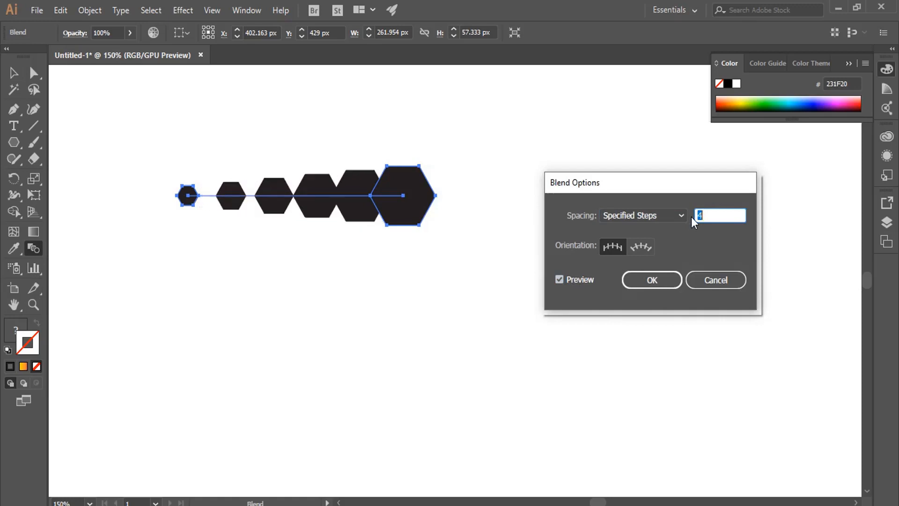
key("Down")
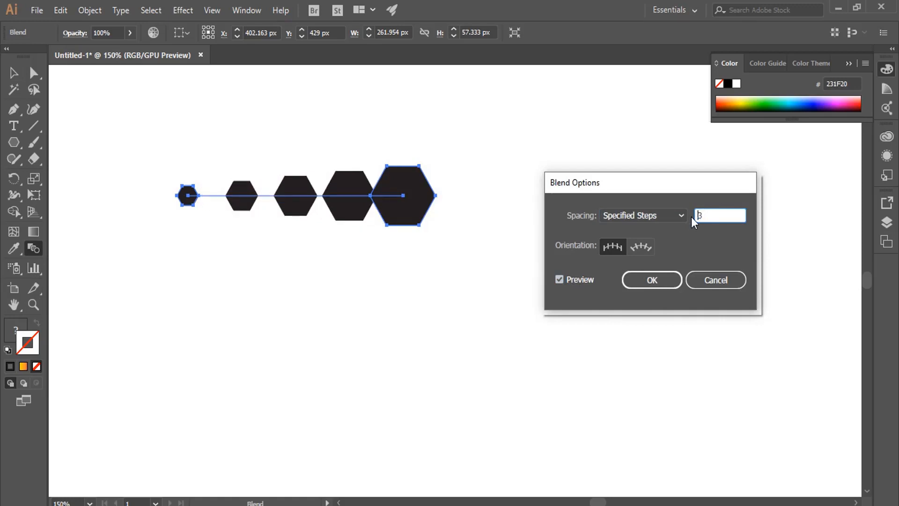
key("Up")
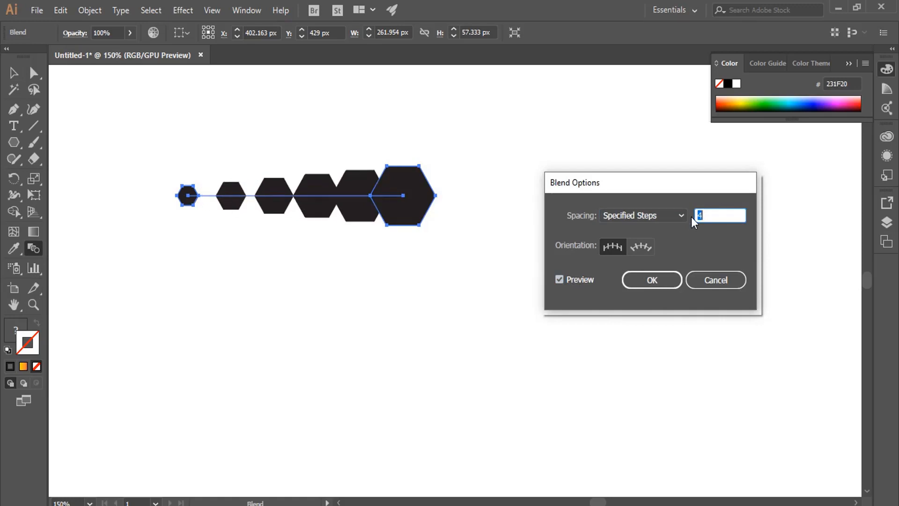
left_click(657, 280)
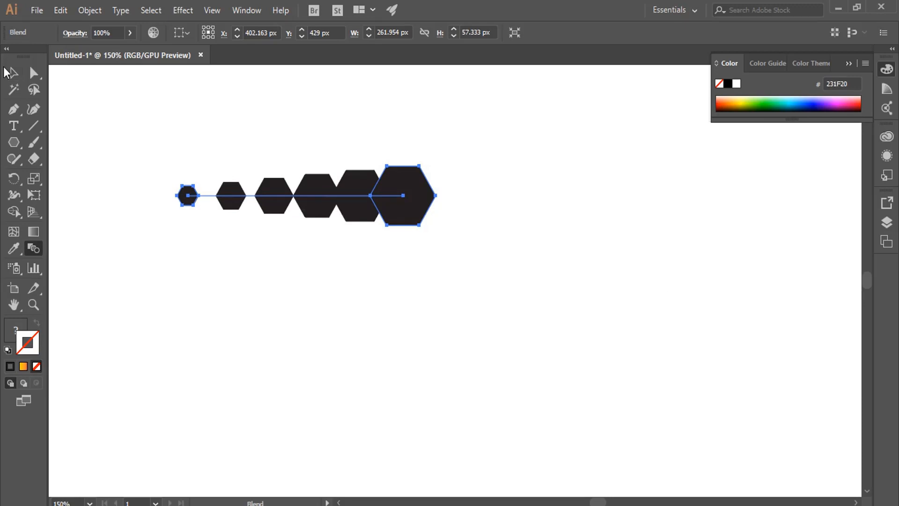
Move the hexagon blend up and to the left to free space on the artboard, and deselect it.
left_click(13, 72)
left_click(228, 158)
left_click_drag(404, 206, 376, 167)
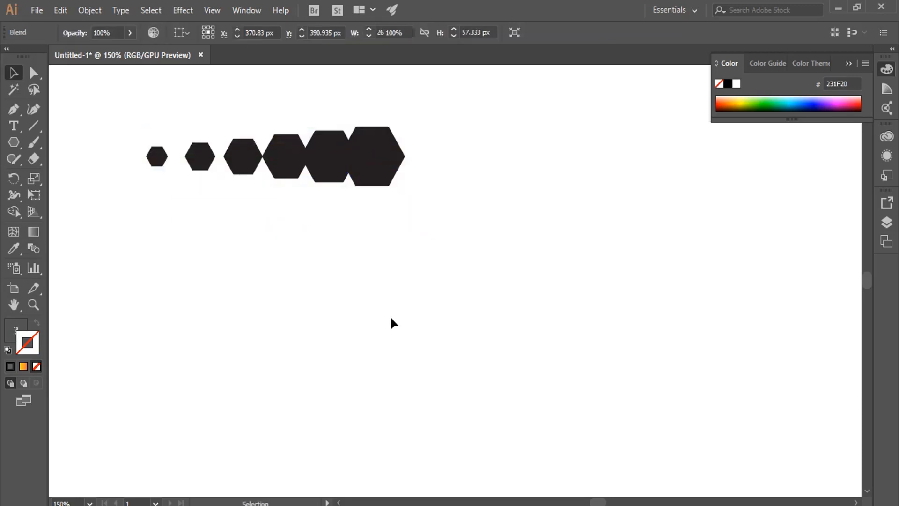
left_click(430, 296)
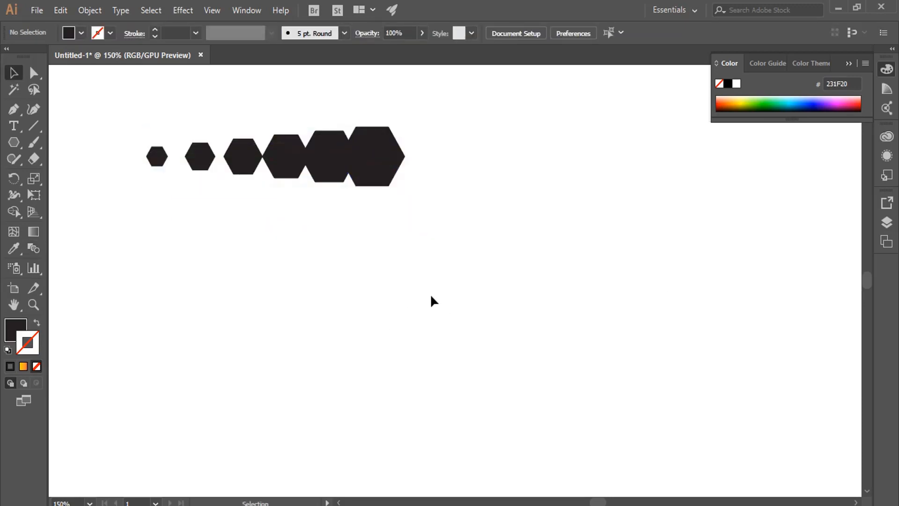
Draw a long diagonal line segment below and right of the hexagon blend and give it a red stroke.
left_click(33, 126)
left_click(106, 128)
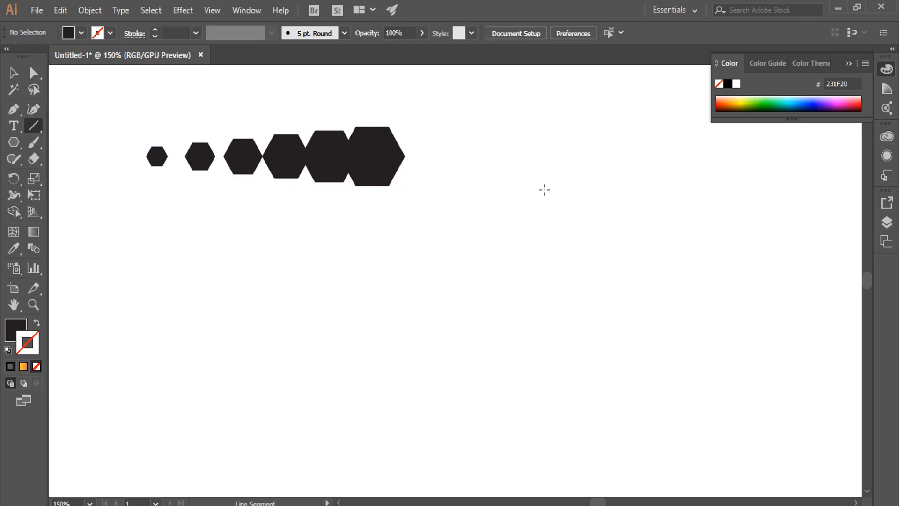
left_click_drag(540, 174, 400, 431)
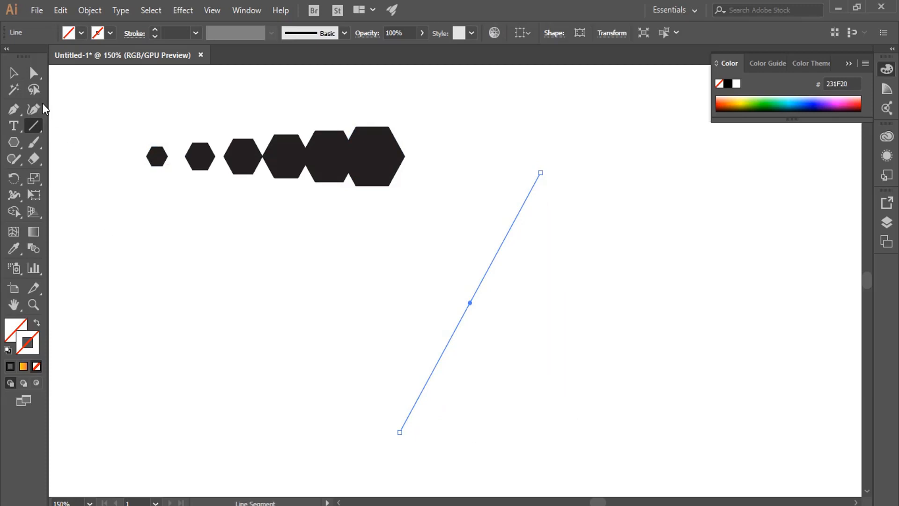
left_click(13, 73)
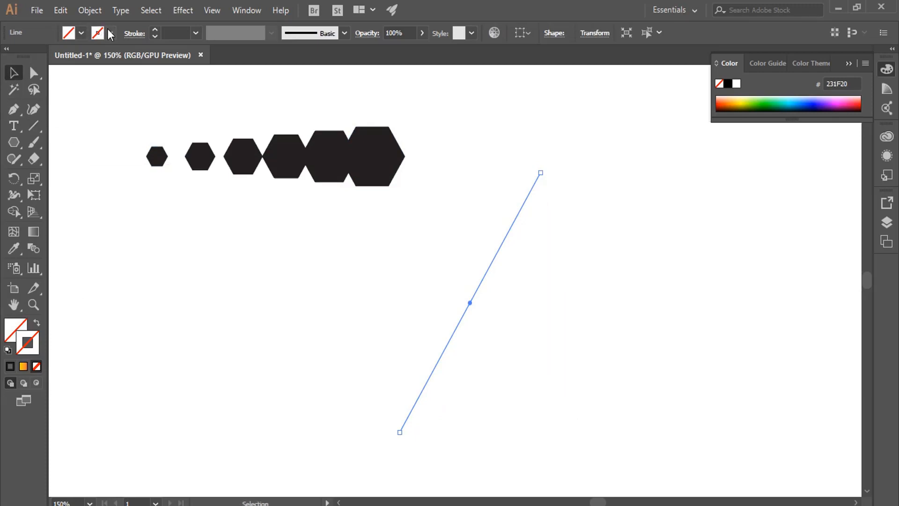
left_click(110, 33)
left_click(47, 60)
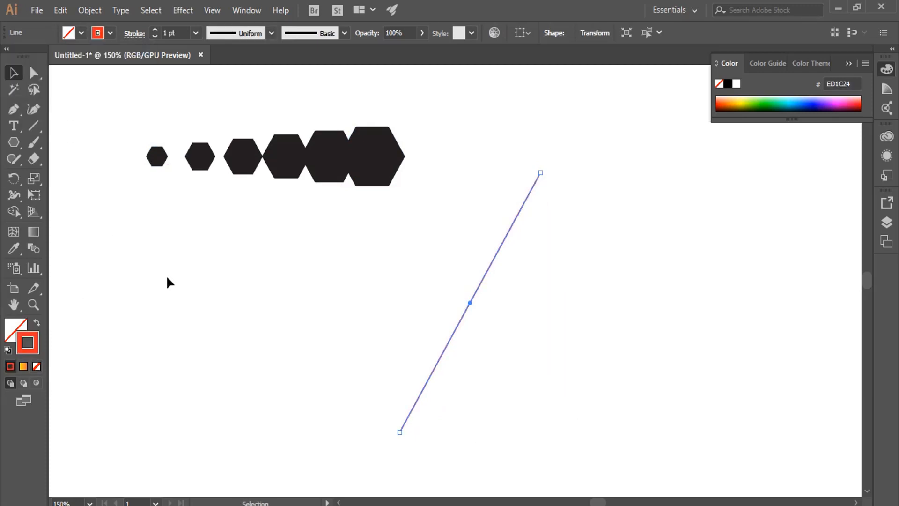
Select the hexagon blend together with the diagonal line and replace the blend's spine with that line.
left_click(355, 319)
left_click(370, 167)
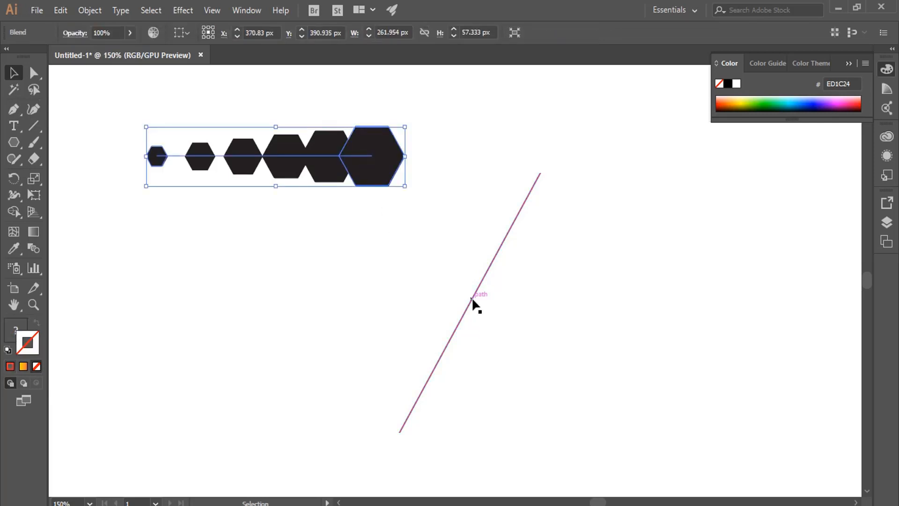
left_click(472, 303)
left_click_drag(120, 100, 578, 467)
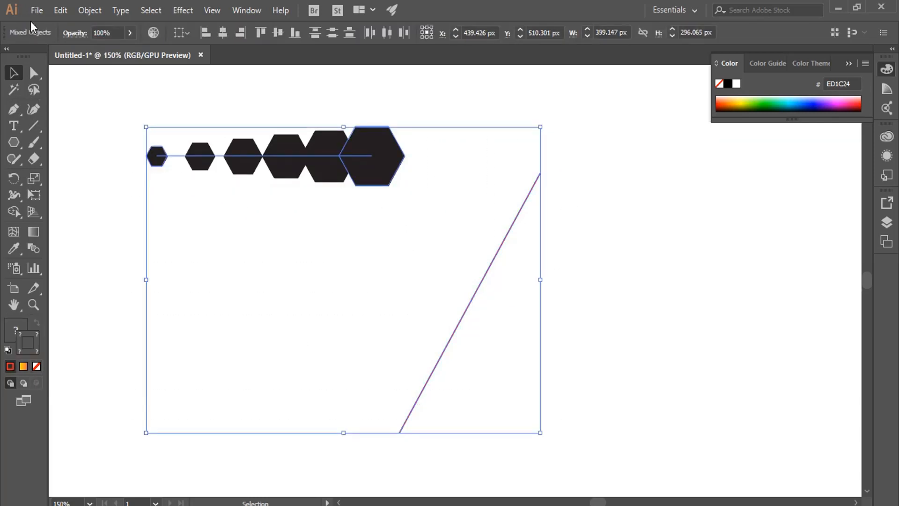
left_click(90, 10)
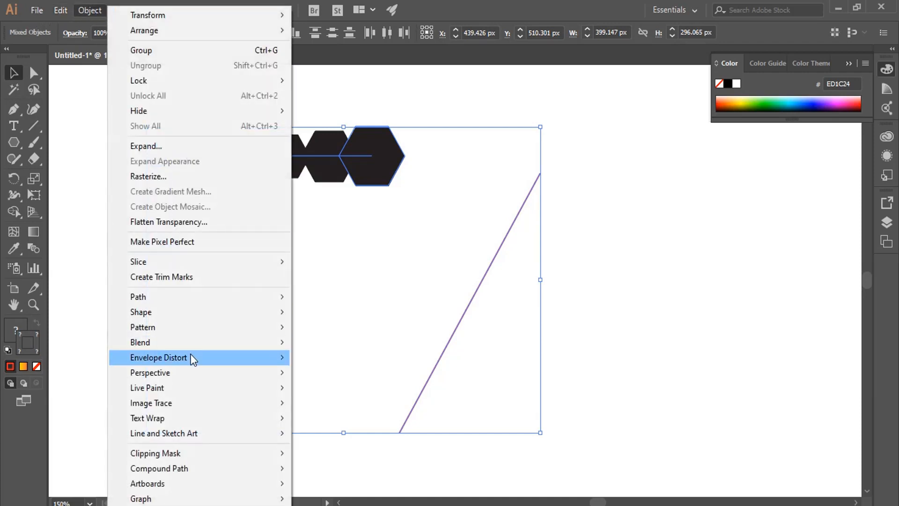
mouse_move(168, 345)
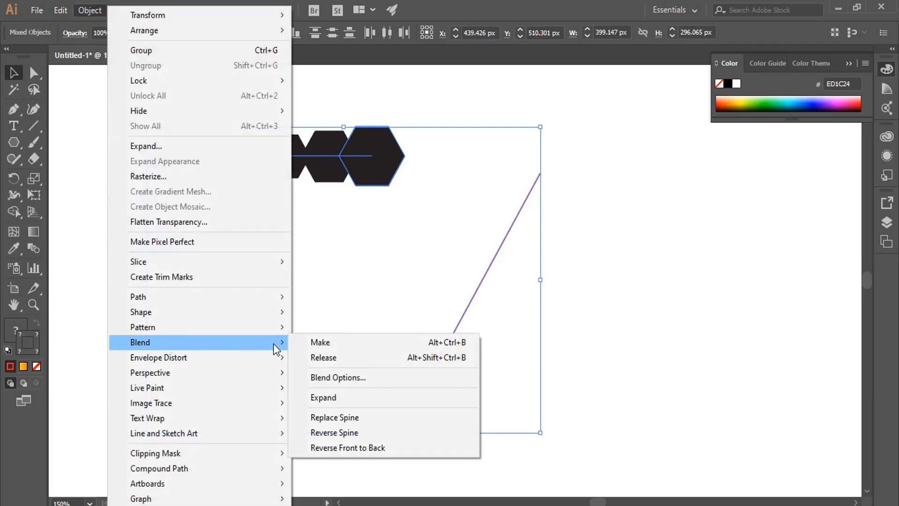
left_click(369, 417)
left_click(628, 354)
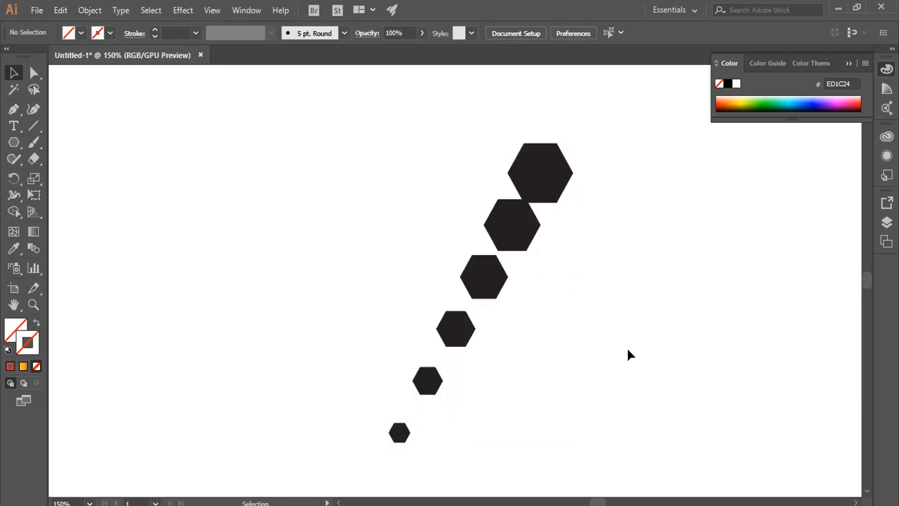
Move the diagonal hexagon blend slightly left and up and reverse its spine.
left_click_drag(534, 224, 487, 213)
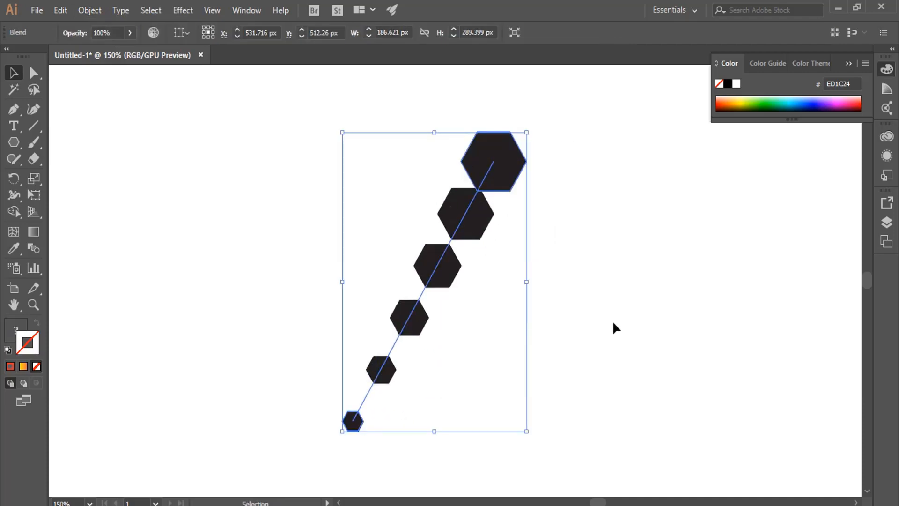
left_click(599, 303)
left_click(473, 231)
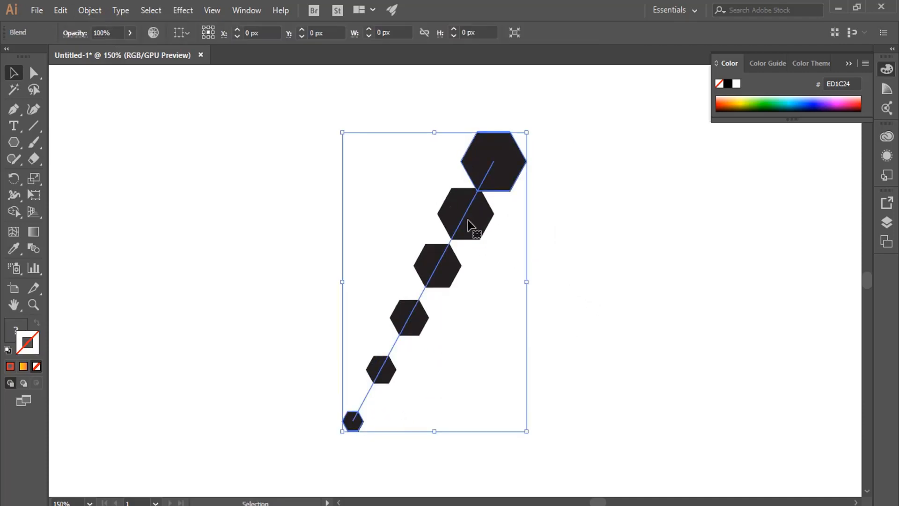
left_click(88, 10)
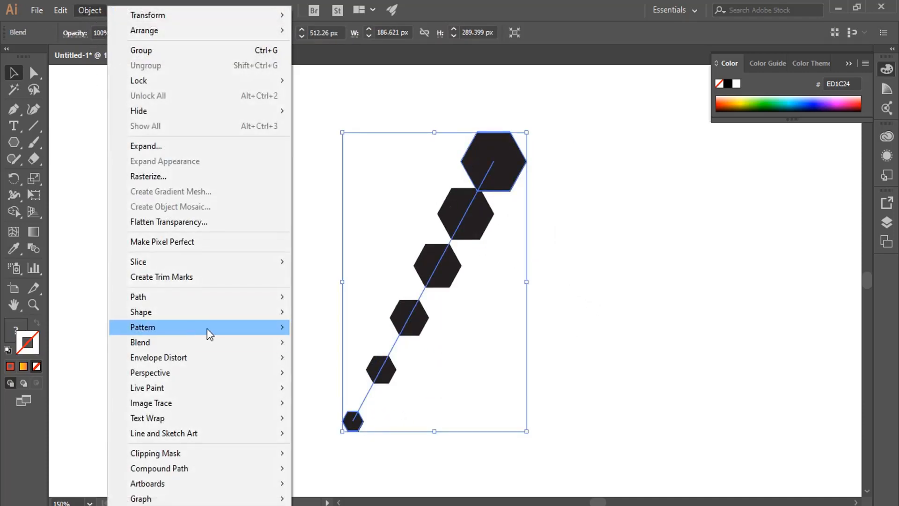
mouse_move(260, 342)
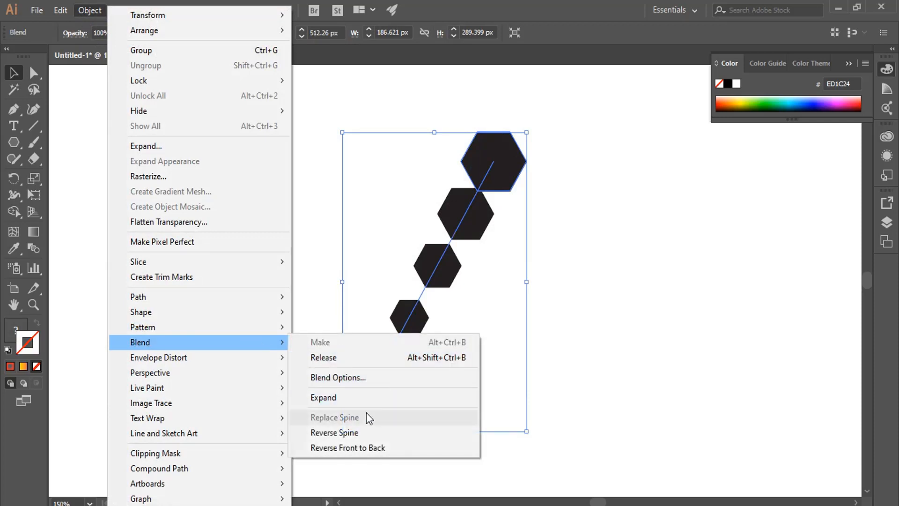
left_click(355, 433)
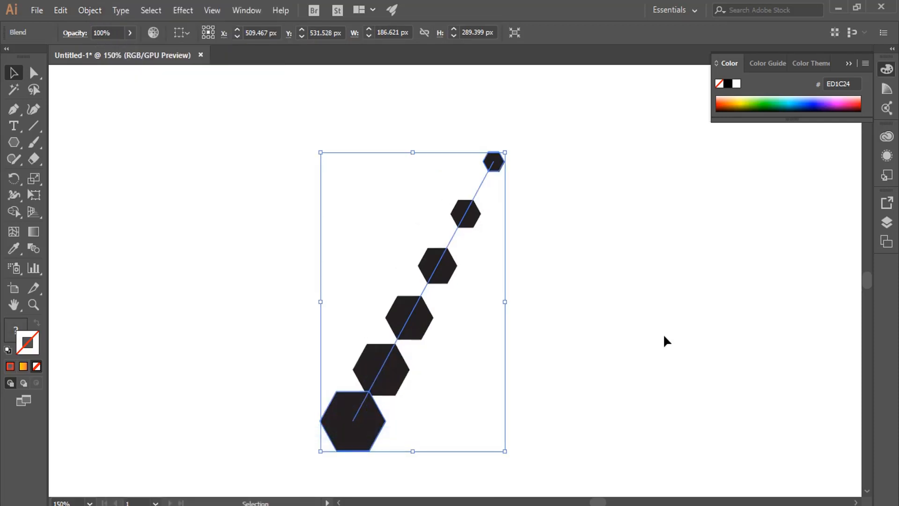
Release the diagonal hexagon blend back into its two original hexagons and the spine path, and deselect everything.
left_click(664, 336)
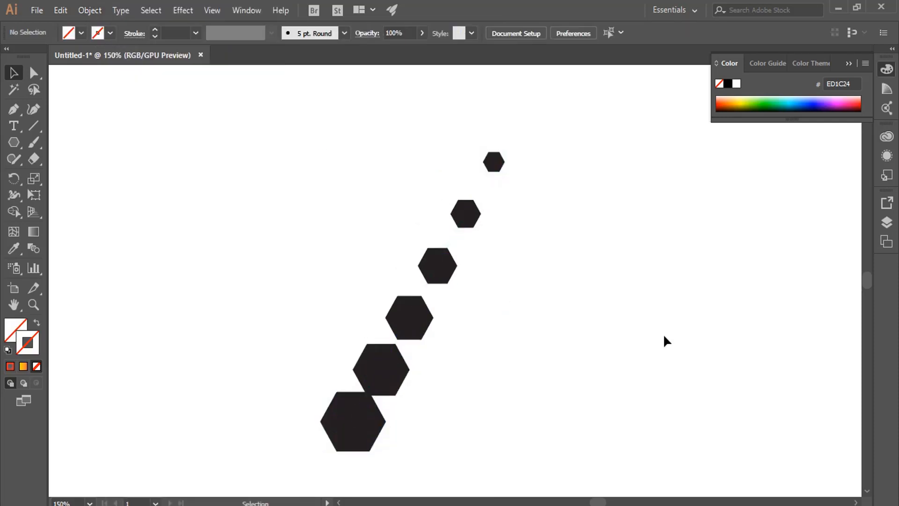
left_click(493, 162)
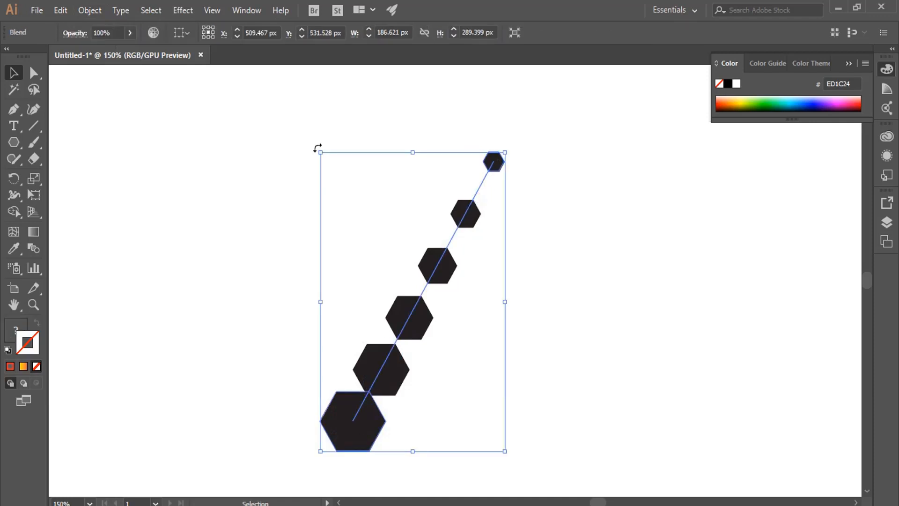
left_click(99, 12)
mouse_move(230, 348)
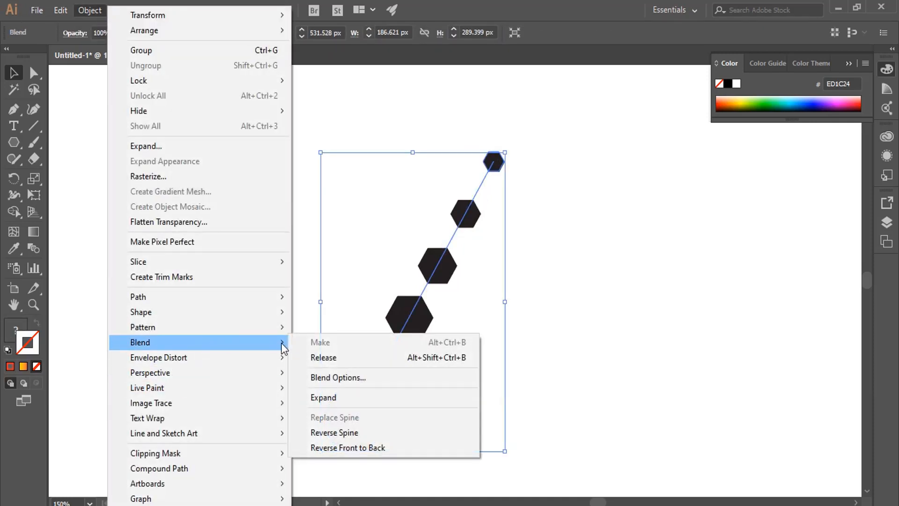
left_click(365, 357)
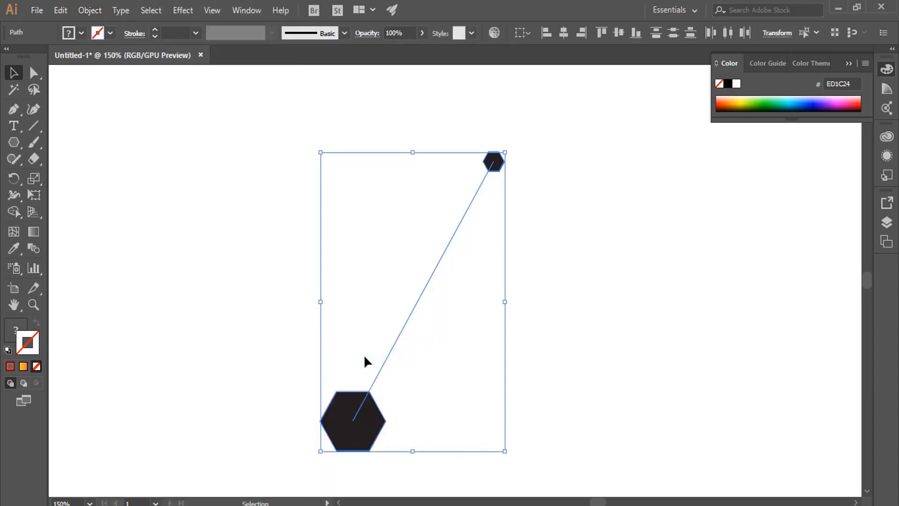
left_click(612, 328)
Move the large and small hexagons around as separate objects, and delete both together with the leftover diagonal spine.
left_click_drag(348, 414, 227, 304)
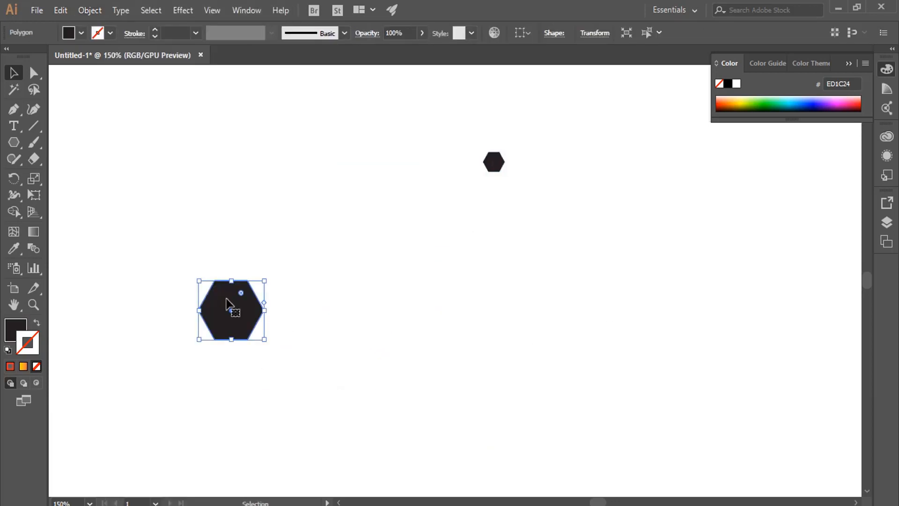
left_click_drag(494, 163, 597, 279)
left_click_drag(213, 290, 181, 128)
left_click_drag(602, 267, 485, 144)
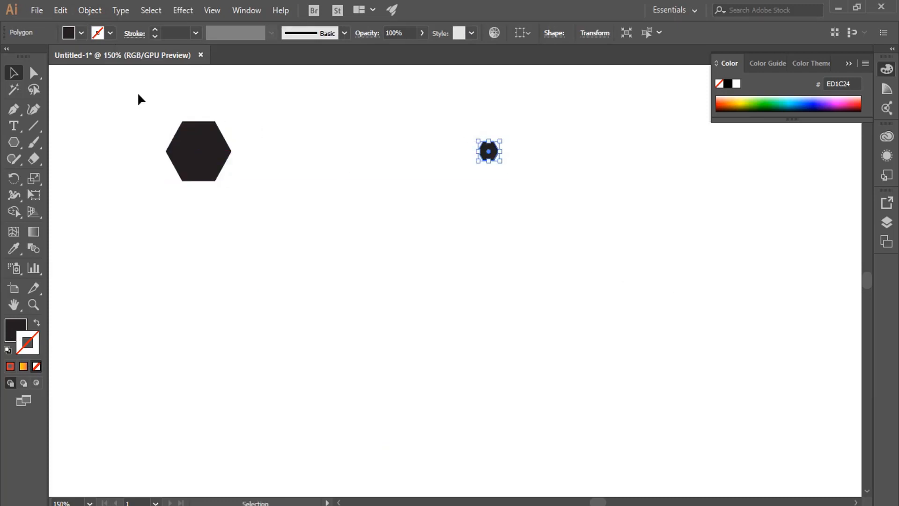
left_click_drag(124, 90, 625, 315)
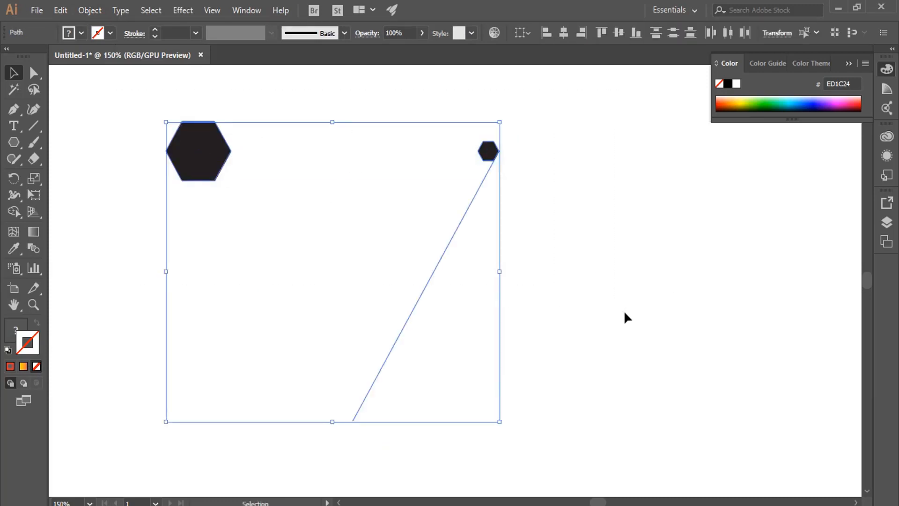
key("Delete")
Draw a long, steep line segment leaning right in the left part of the empty artboard and give it a CMYK Cyan stroke.
left_click(33, 127)
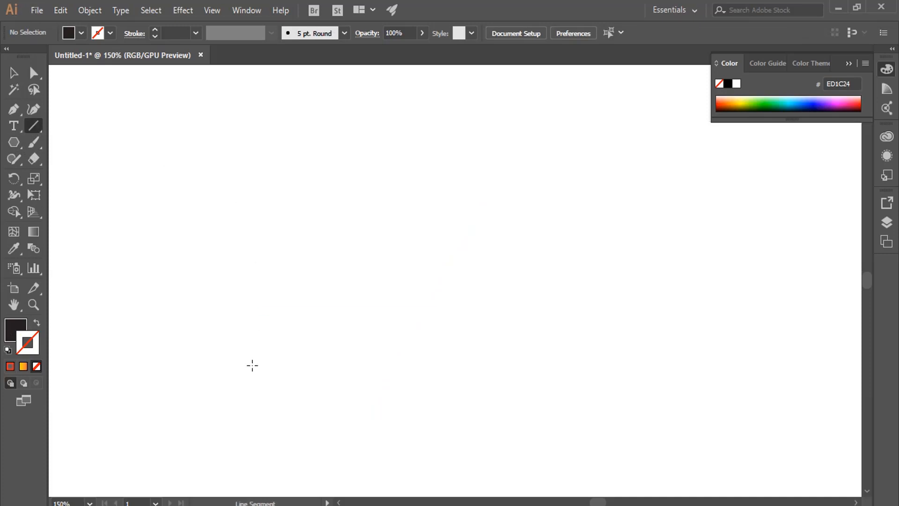
mouse_move(200, 401)
left_mouse_down()
mouse_move(248, 194)
mouse_move(270, 142)
left_mouse_up()
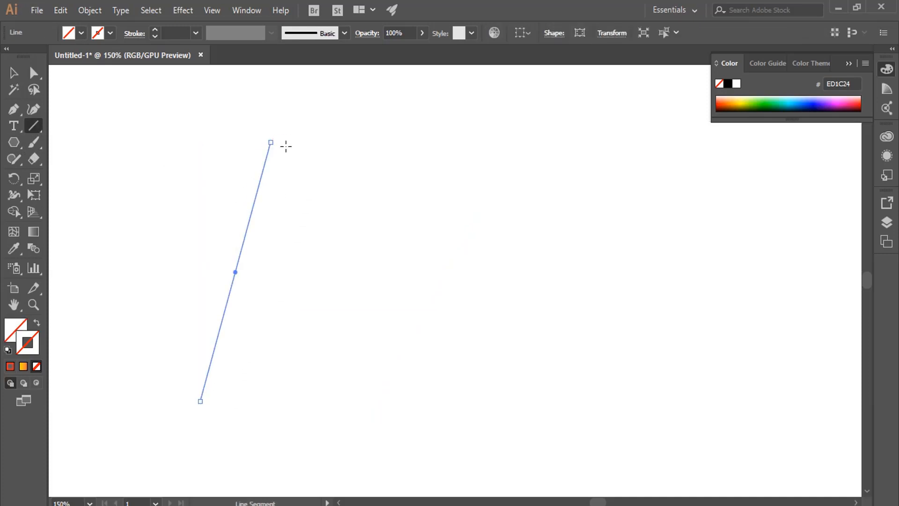
left_click(111, 32)
left_click(72, 57)
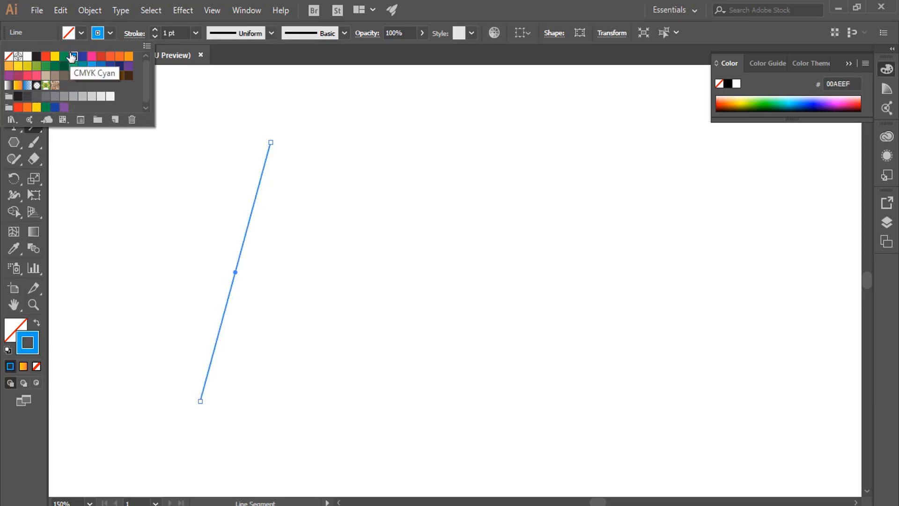
left_click(446, 3)
Draw a second, nearly vertical line segment to the right of the cyan line and give it an orange F15A29 stroke.
left_click_drag(365, 406, 380, 162)
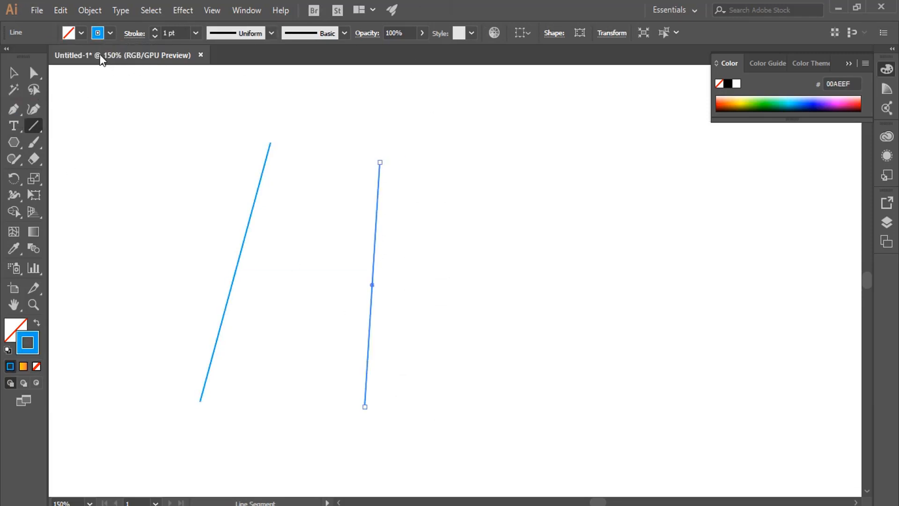
left_click(110, 33)
left_click(120, 57)
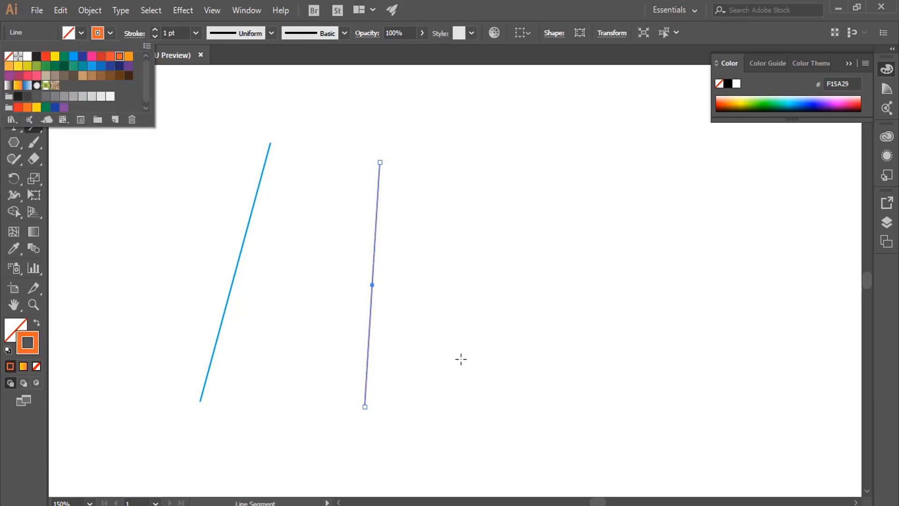
left_click(472, 381)
Draw a third, nearly vertical line segment from top to bottom right of the orange line and give it a red ED1C24 stroke.
mouse_move(505, 173)
left_mouse_down()
mouse_move(513, 321)
mouse_move(487, 422)
left_mouse_up()
left_click(110, 35)
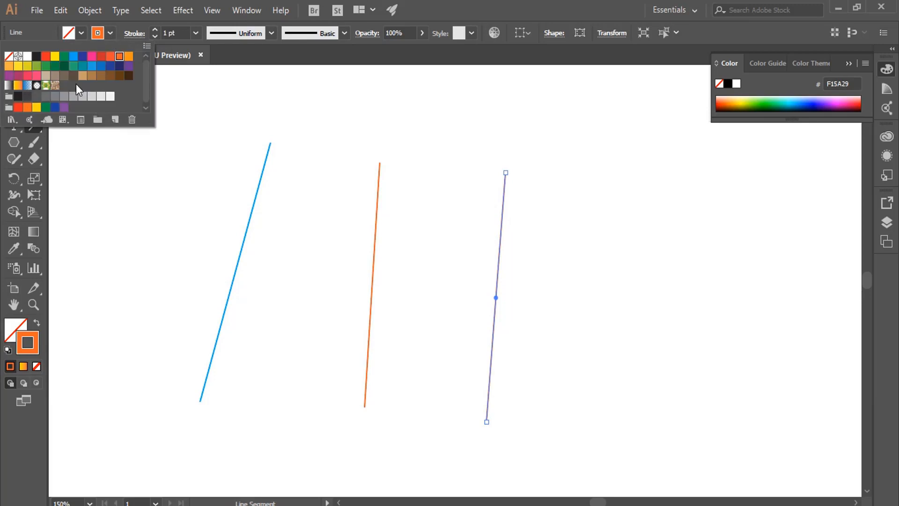
left_click(46, 56)
left_click(481, 2)
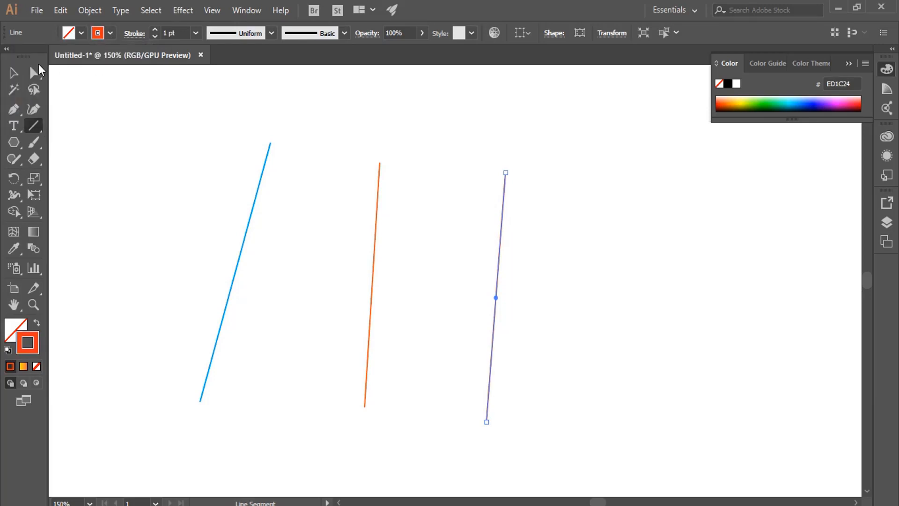
Select the cyan, orange and red lines together, make a blend across all three, and deselect it.
left_click(13, 73)
left_click(268, 164)
left_click_drag(173, 123, 574, 442)
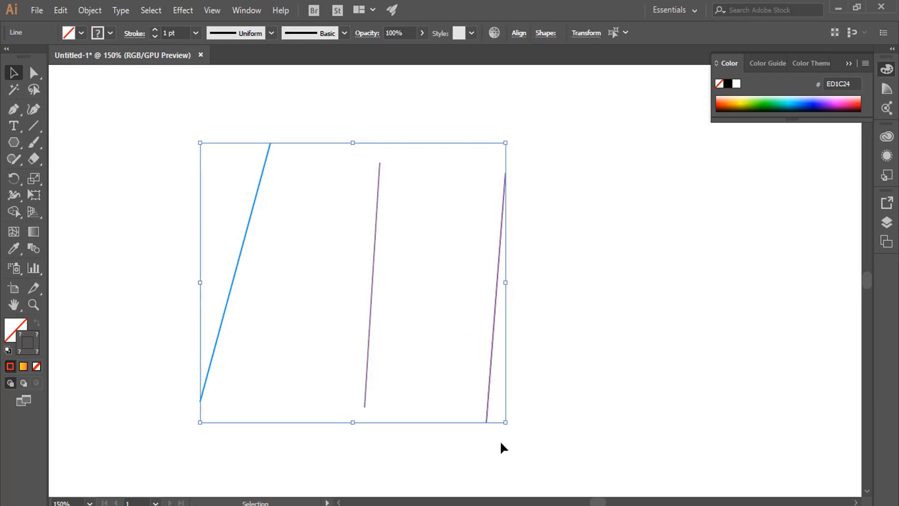
key("ctrl+alt")
key("ctrl+alt+b")
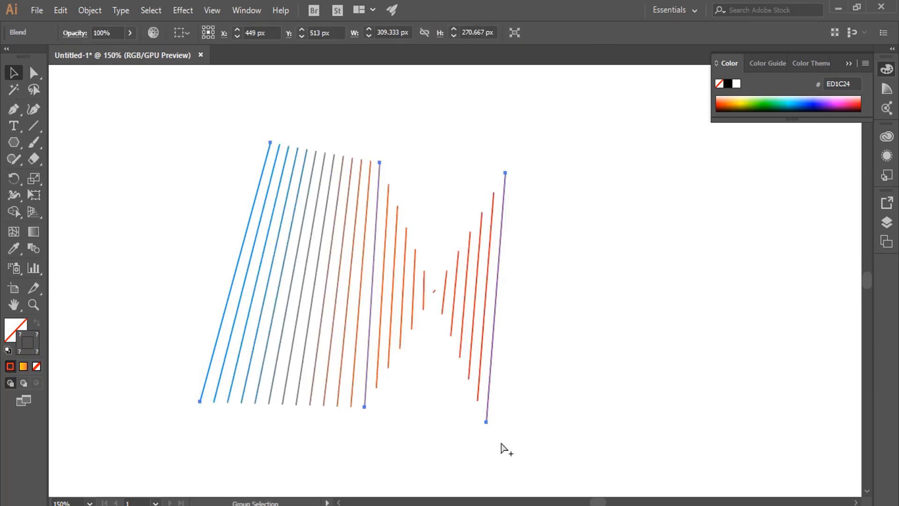
left_click(571, 299)
Move the three-line blend up and to the left, and delete it to clear the artboard.
left_click(392, 289)
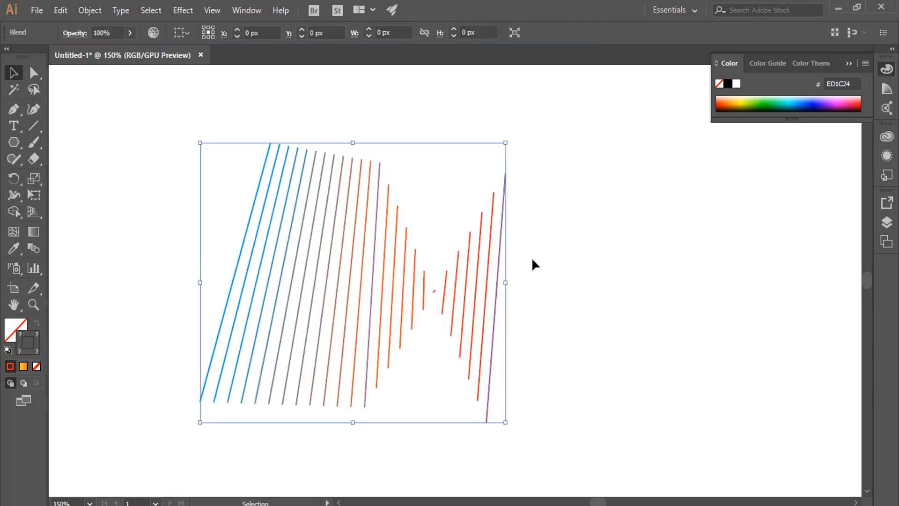
left_click_drag(462, 307, 428, 248)
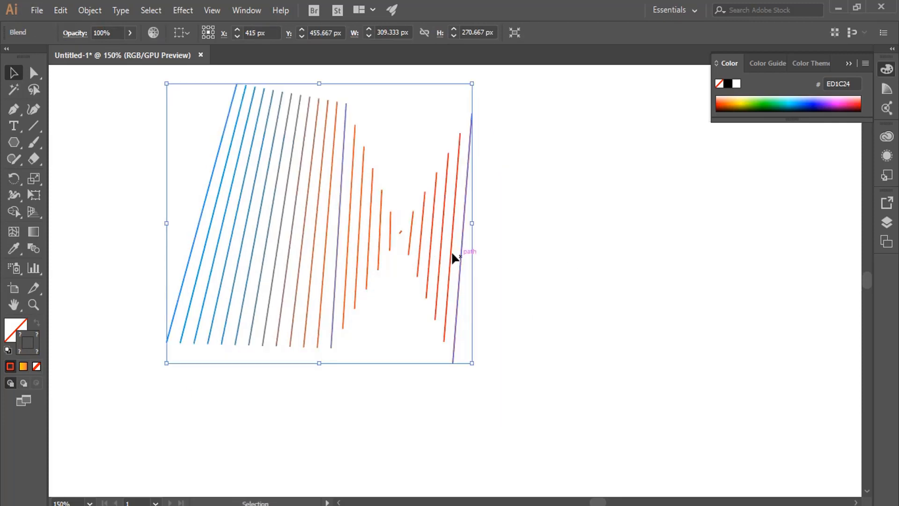
key("Delete")
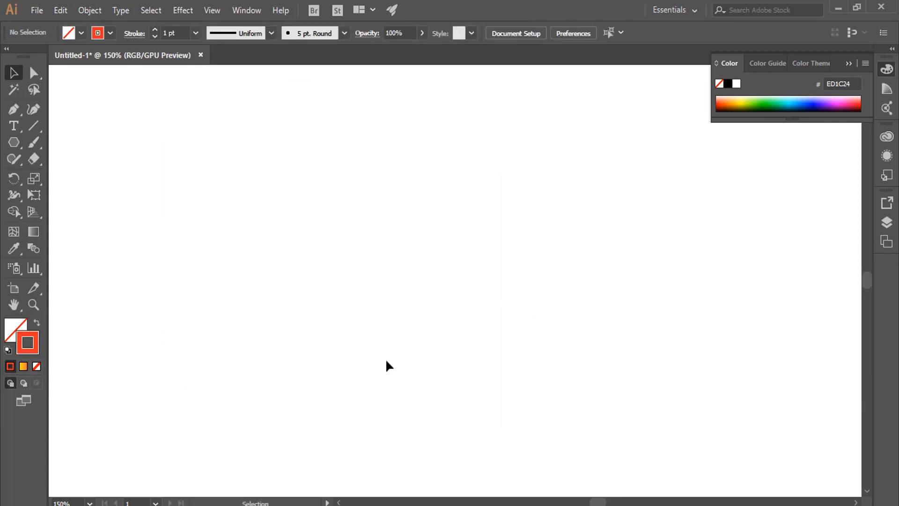